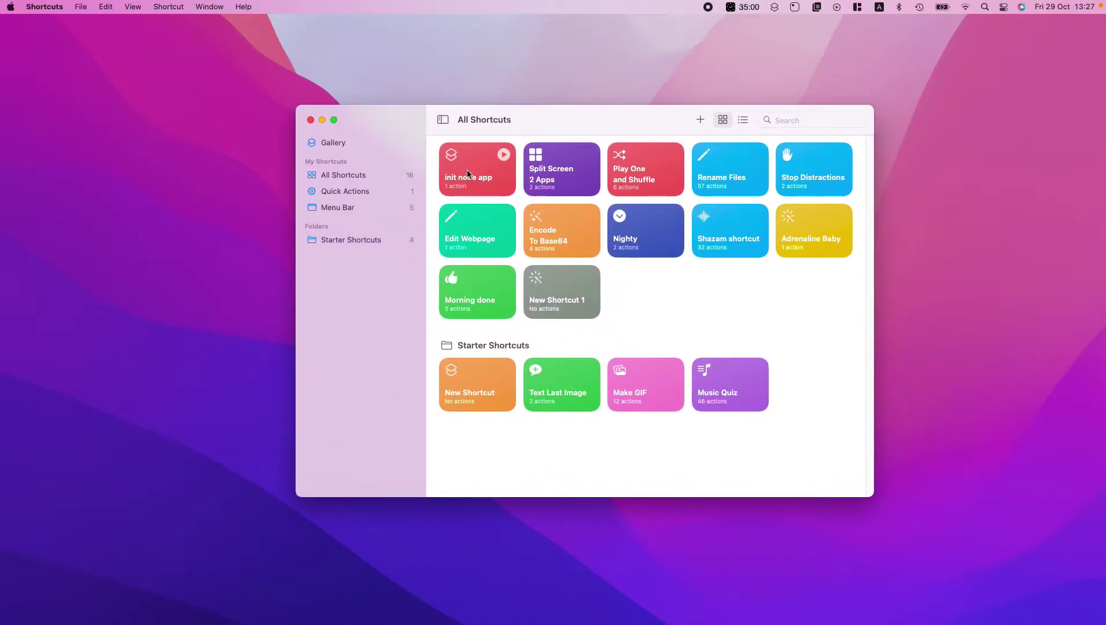
Step: Add init node app to the Menu Bar collection, view it, then move the window aside
{"action": "left_click_drag", "start_coordinate": [468, 173], "coordinate": [386, 206]}
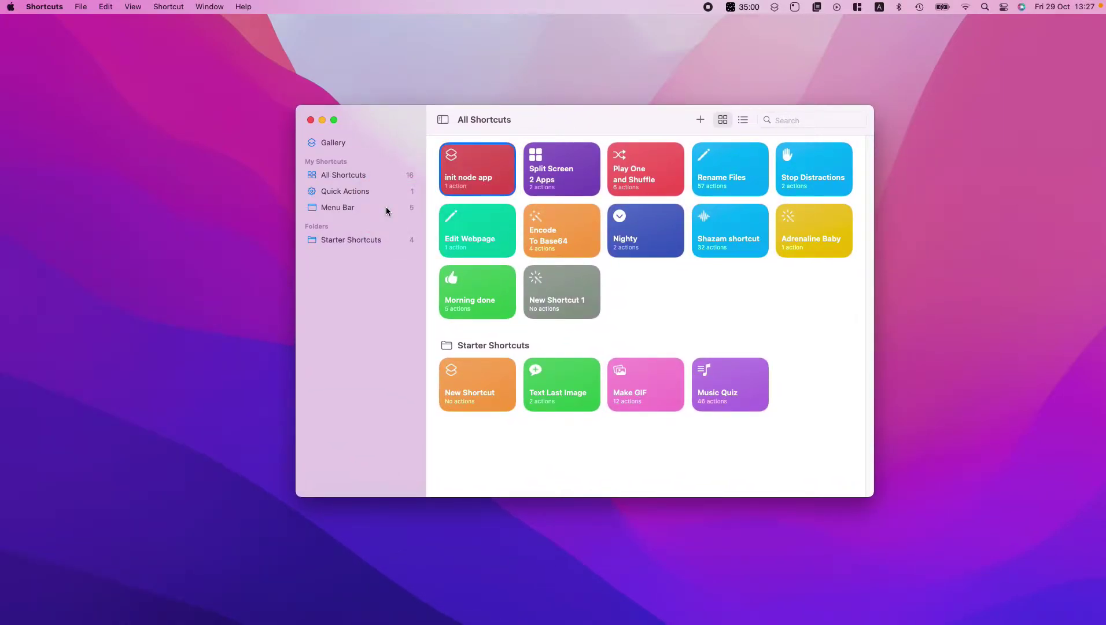
{"action": "left_click", "coordinate": [340, 209]}
{"action": "left_click_drag", "start_coordinate": [664, 124], "coordinate": [3, 151]}
{"action": "left_click", "coordinate": [482, 191]}
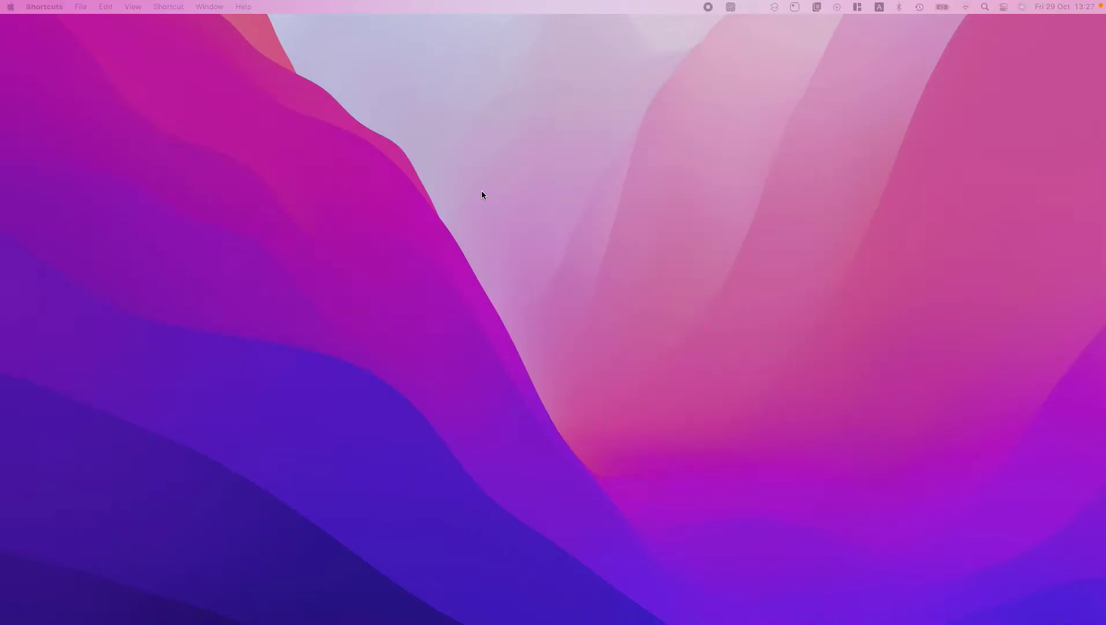
Step: Run init node app from the menu-bar Shortcuts list and open the generated server folder
{"action": "left_click", "coordinate": [775, 7]}
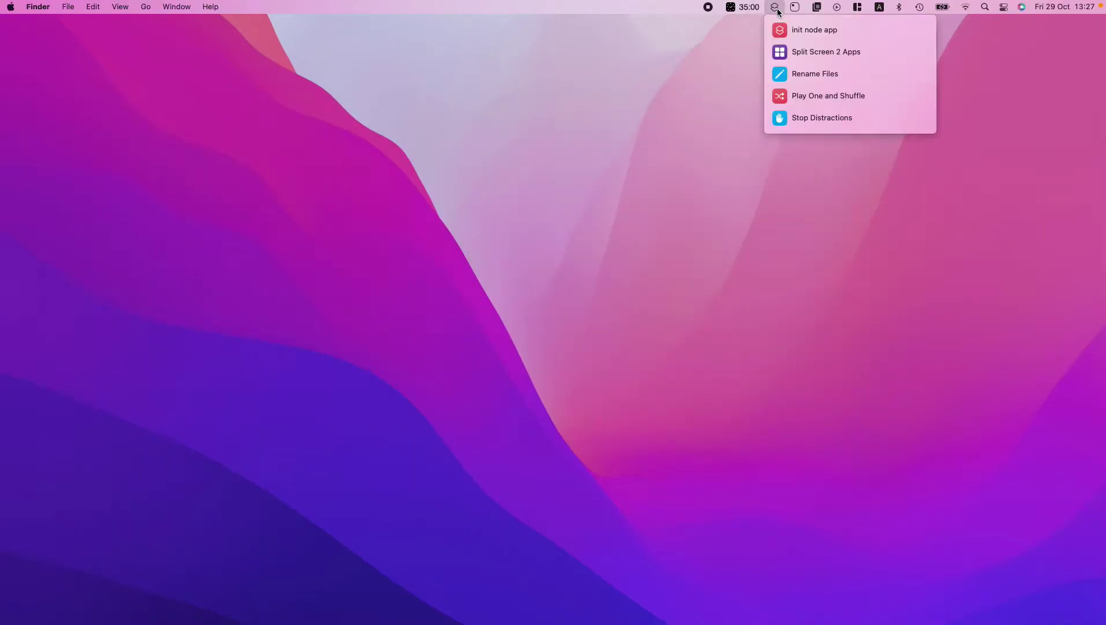
{"action": "left_click", "coordinate": [805, 31]}
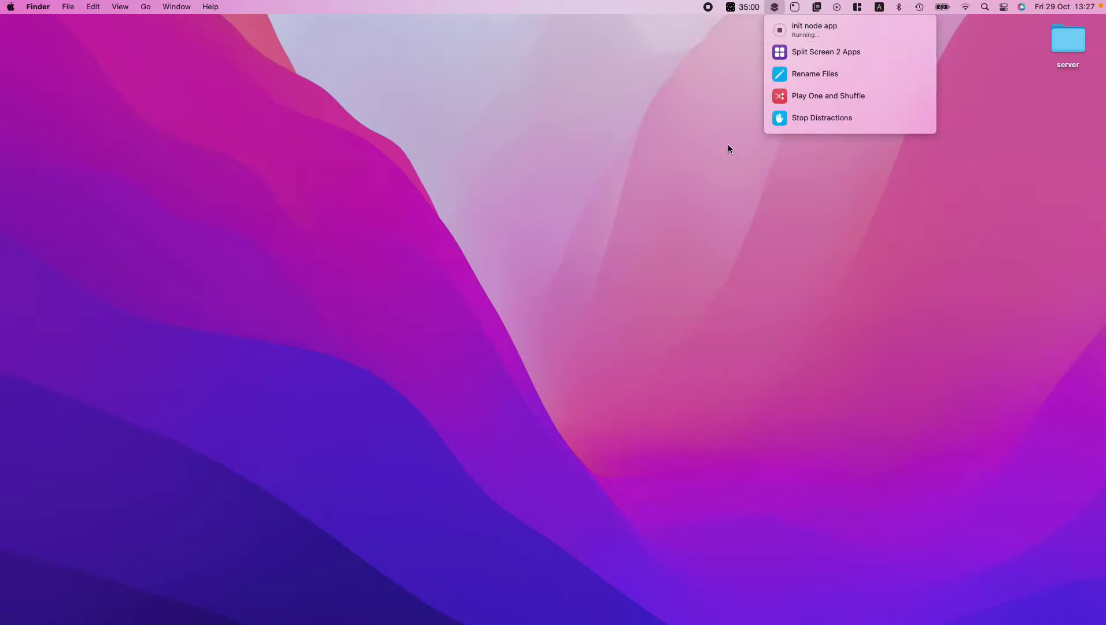
{"action": "double_click", "coordinate": [1060, 38]}
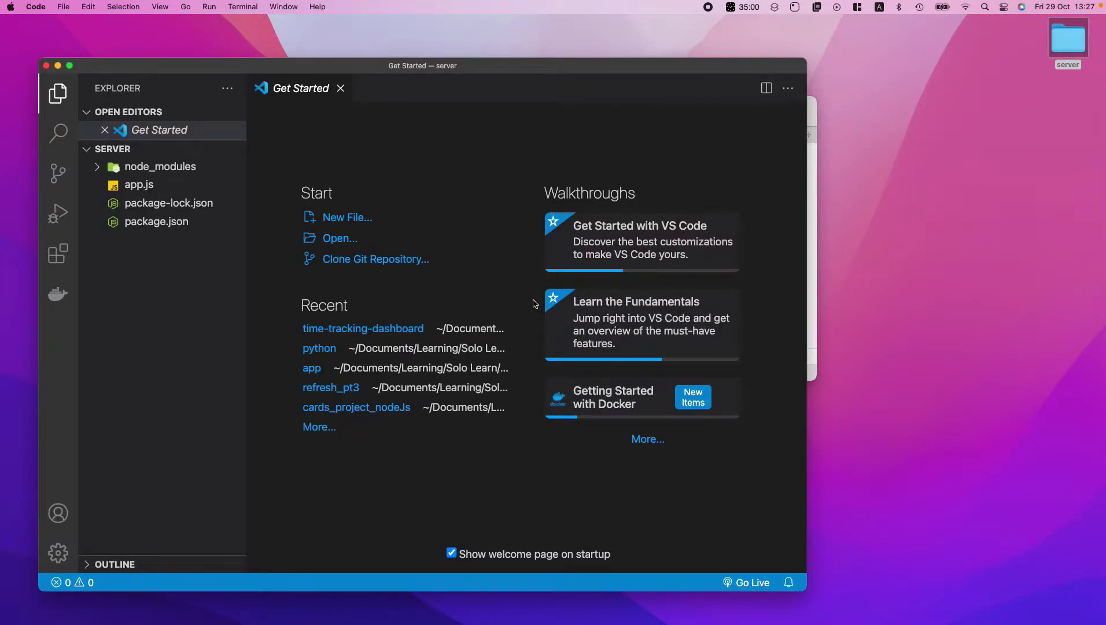
Step: Review the app.js code, then start the server with node app in the integrated terminal
{"action": "left_click", "coordinate": [192, 188]}
{"action": "left_click_drag", "start_coordinate": [305, 323], "coordinate": [278, 120]}
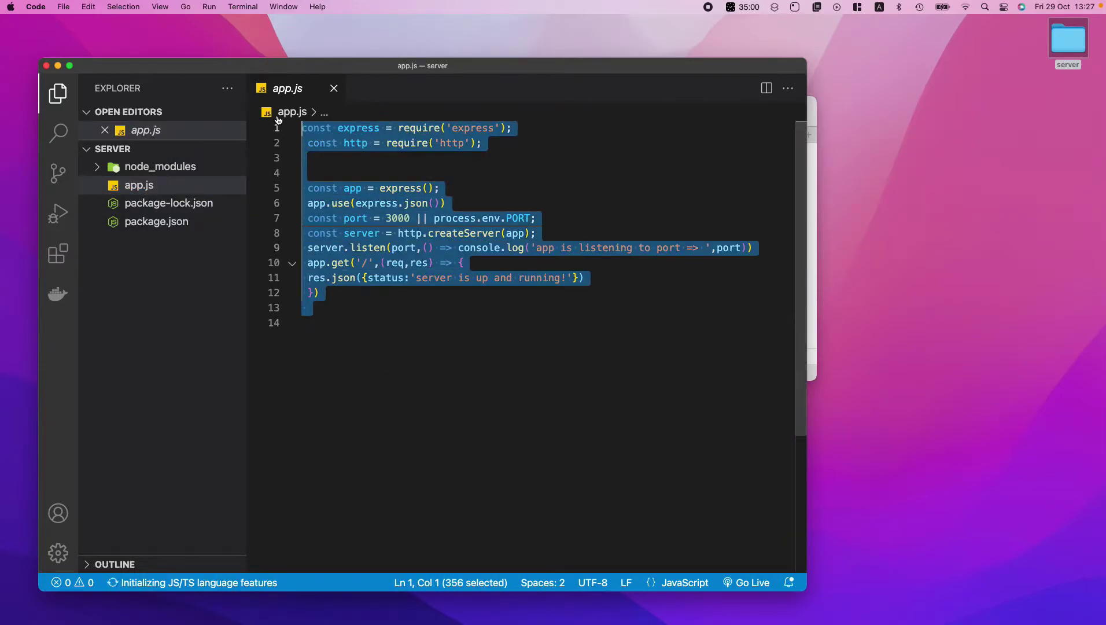
{"action": "left_click", "coordinate": [563, 367]}
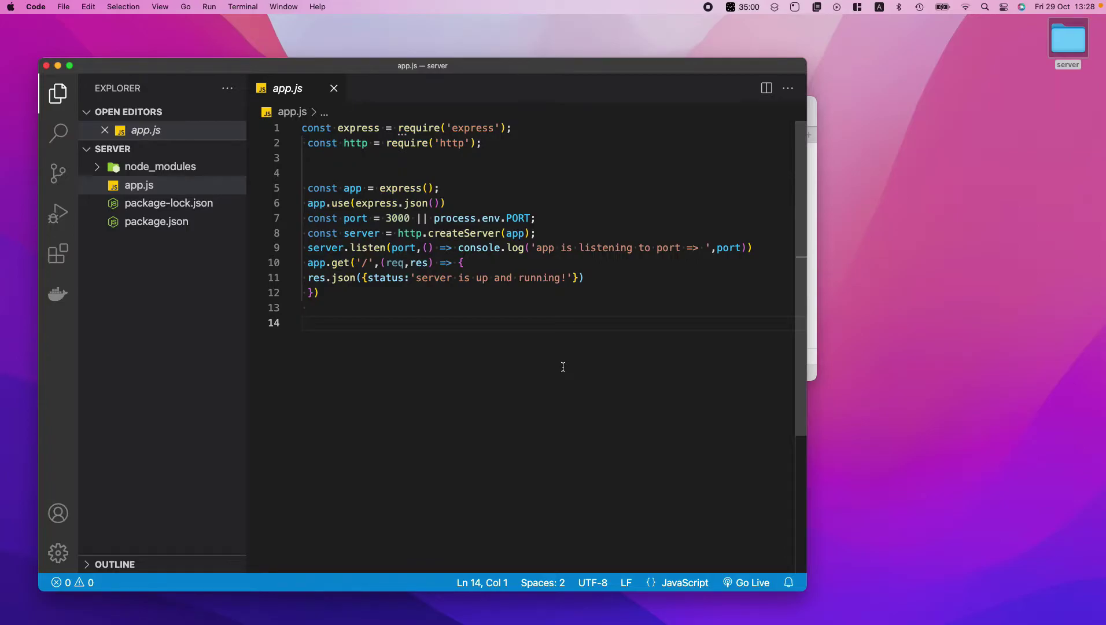
{"action": "key", "text": "ctrl+grave"}
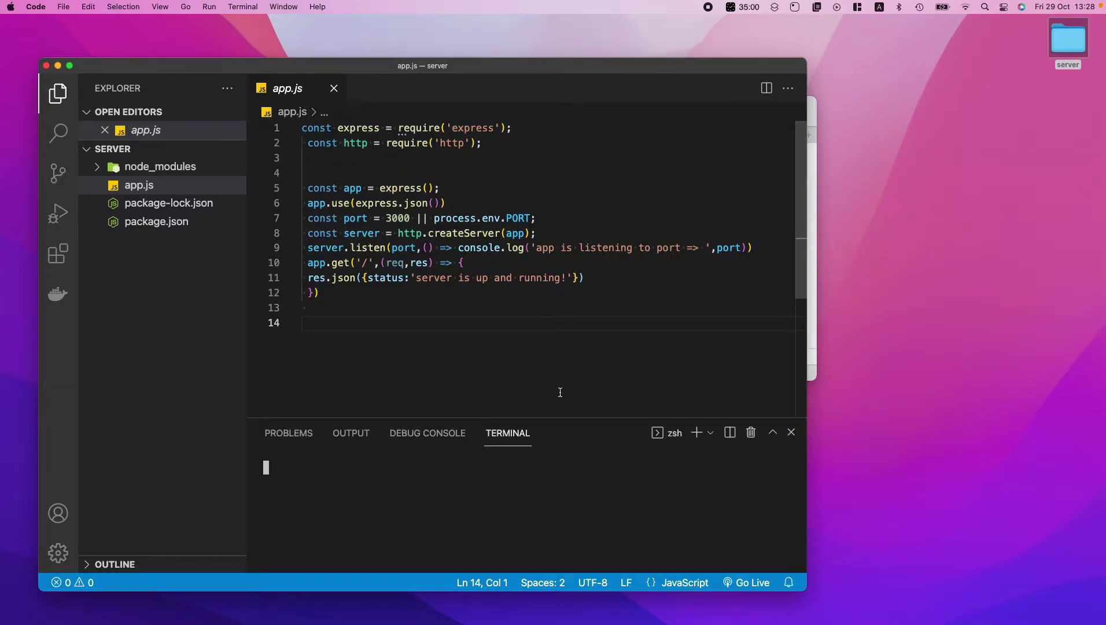
{"action": "type", "text": "node app"}
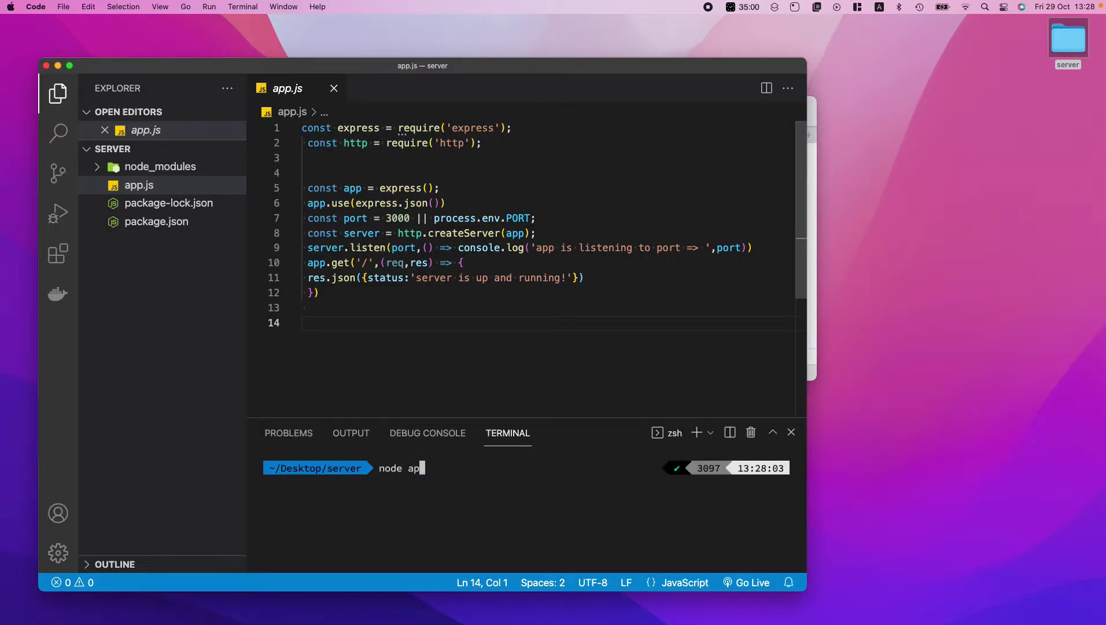
{"action": "key", "text": "Return"}
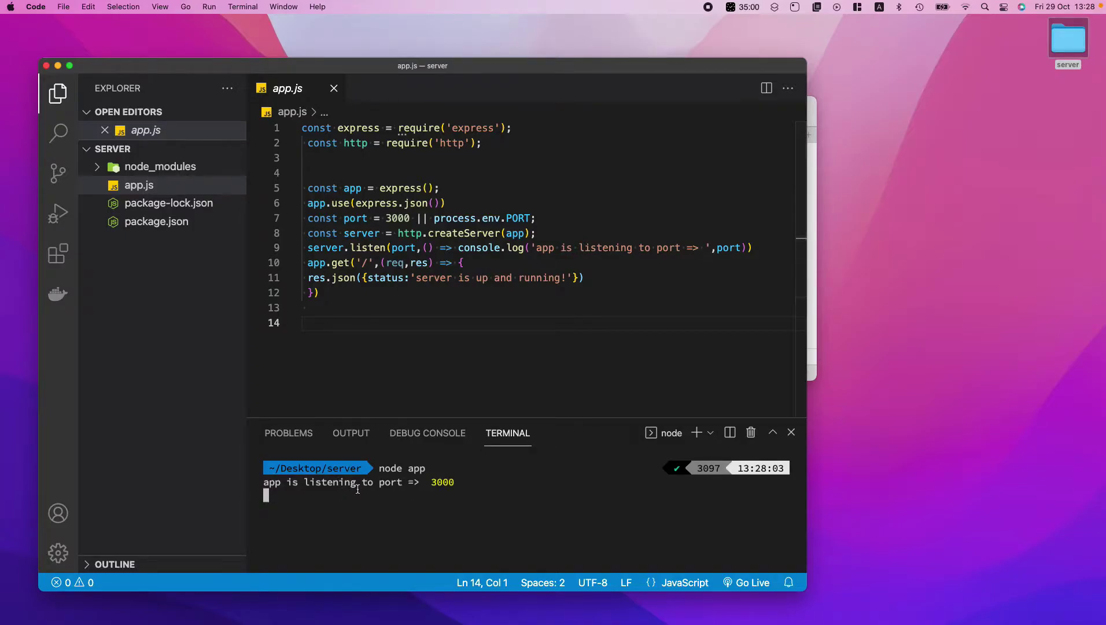
Step: Open a new Safari window from its Dock icon
{"action": "mouse_move", "coordinate": [717, 596]}
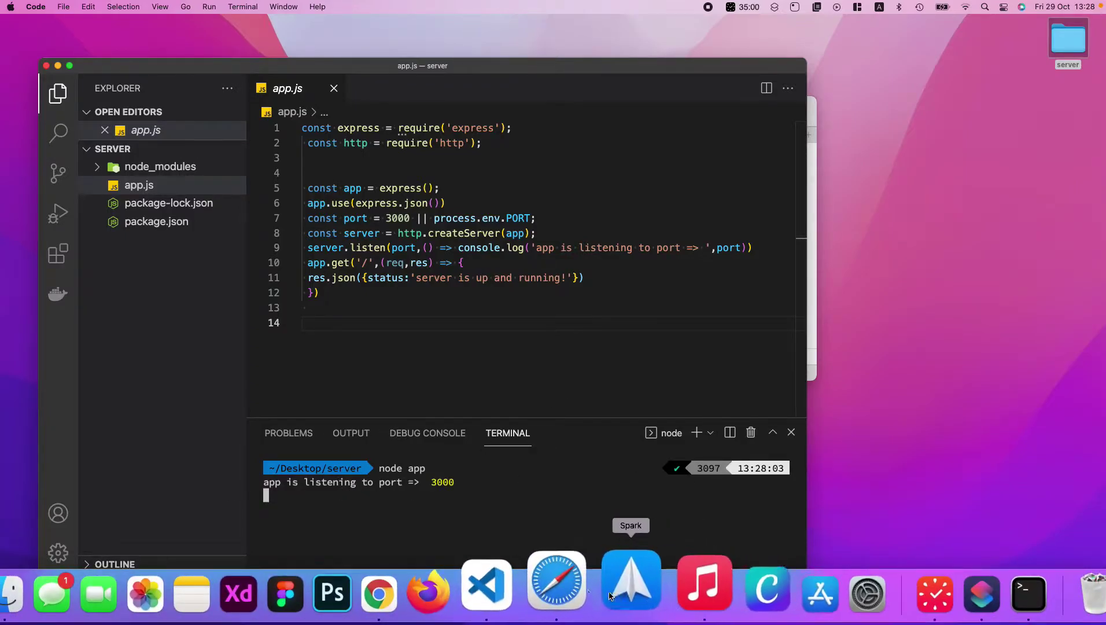
{"action": "right_click", "coordinate": [589, 585]}
{"action": "left_click", "coordinate": [590, 442]}
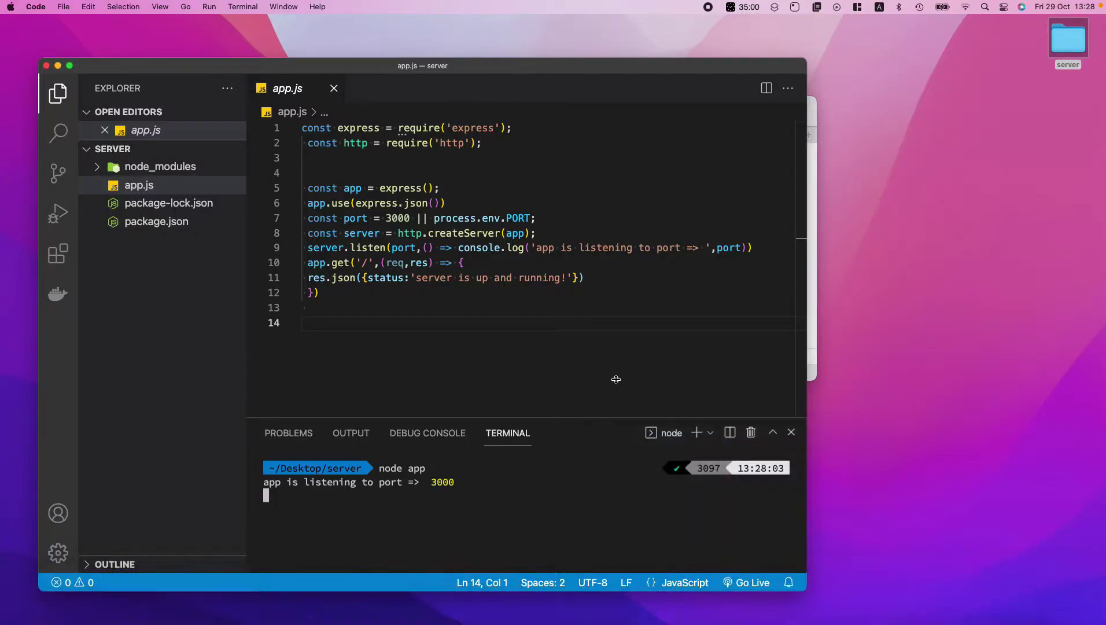
Step: Load localhost:5000, select the JSON status response, and close the Safari window
{"action": "type", "text": "localhost:5000"}
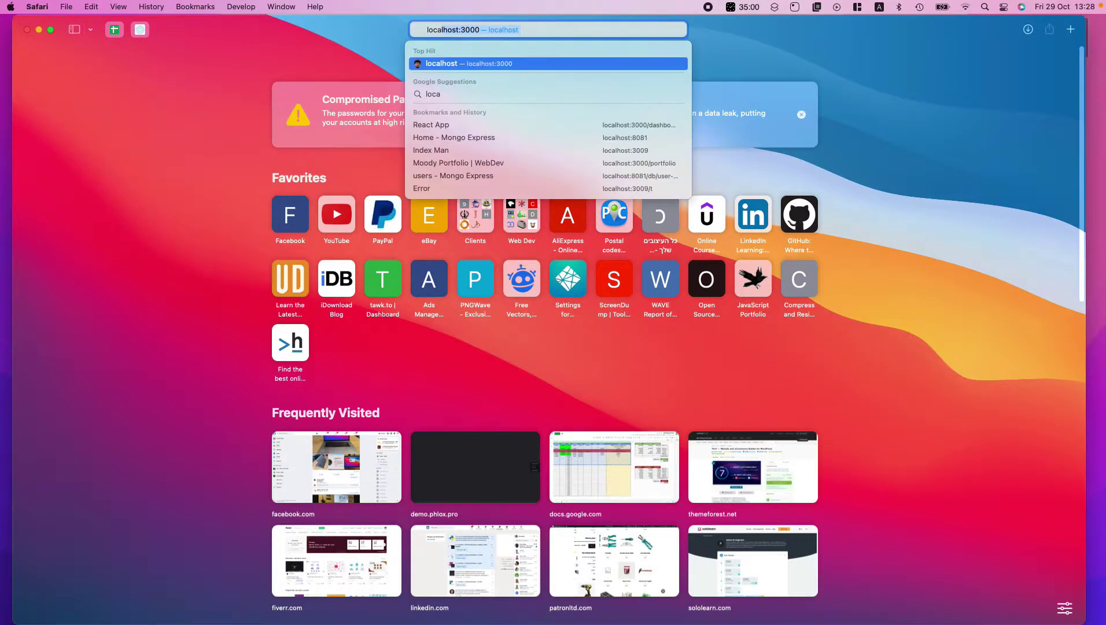
{"action": "key", "text": "Return"}
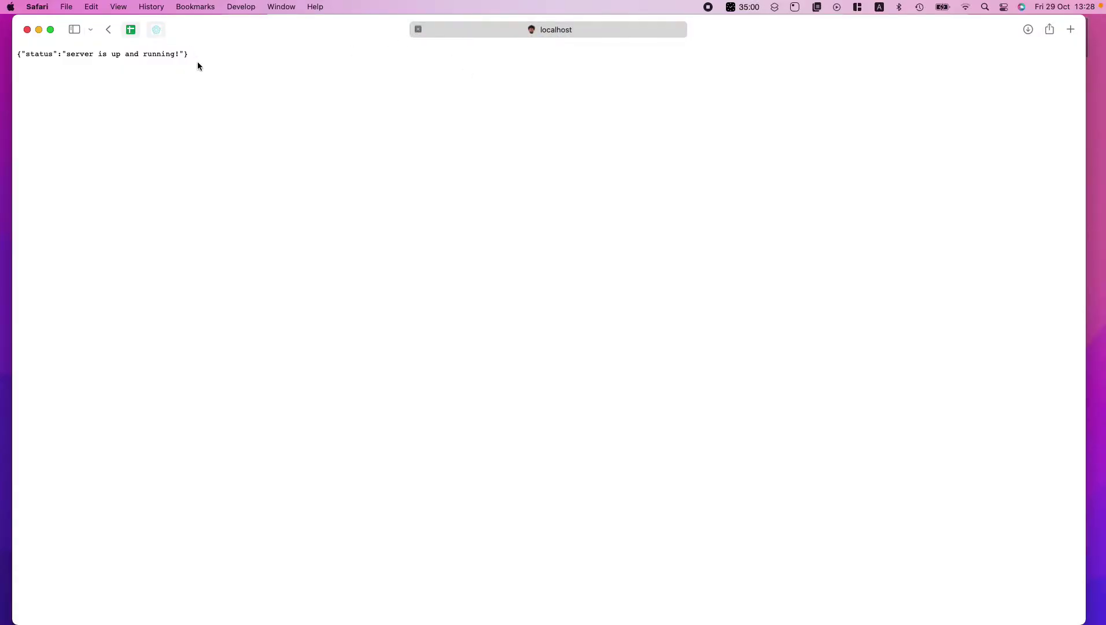
{"action": "left_click_drag", "start_coordinate": [198, 66], "coordinate": [5, 54]}
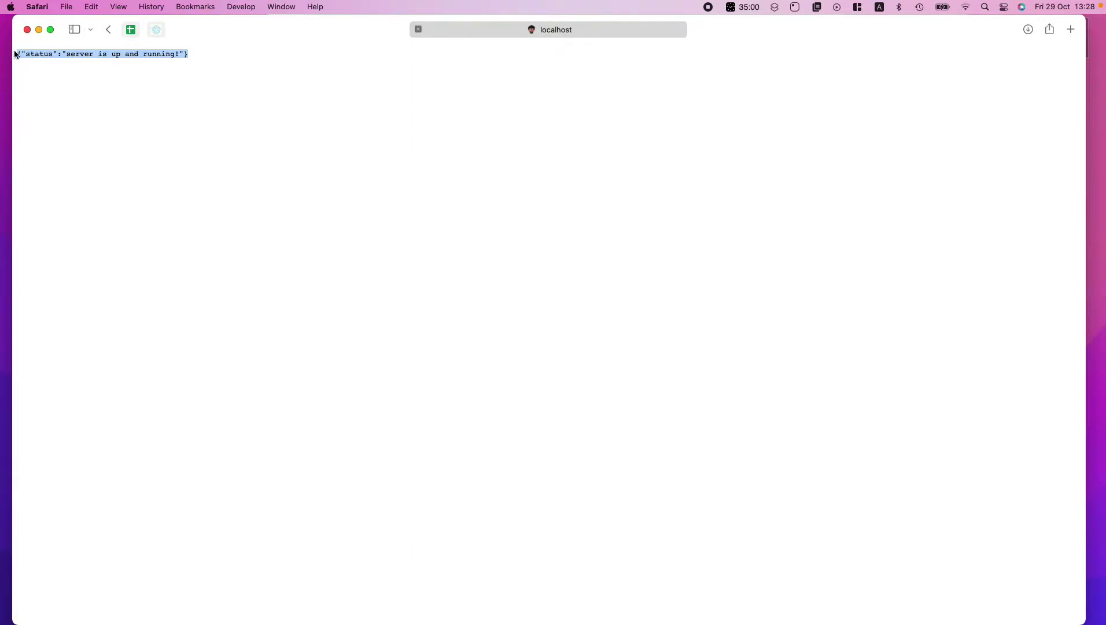
{"action": "left_click", "coordinate": [27, 30]}
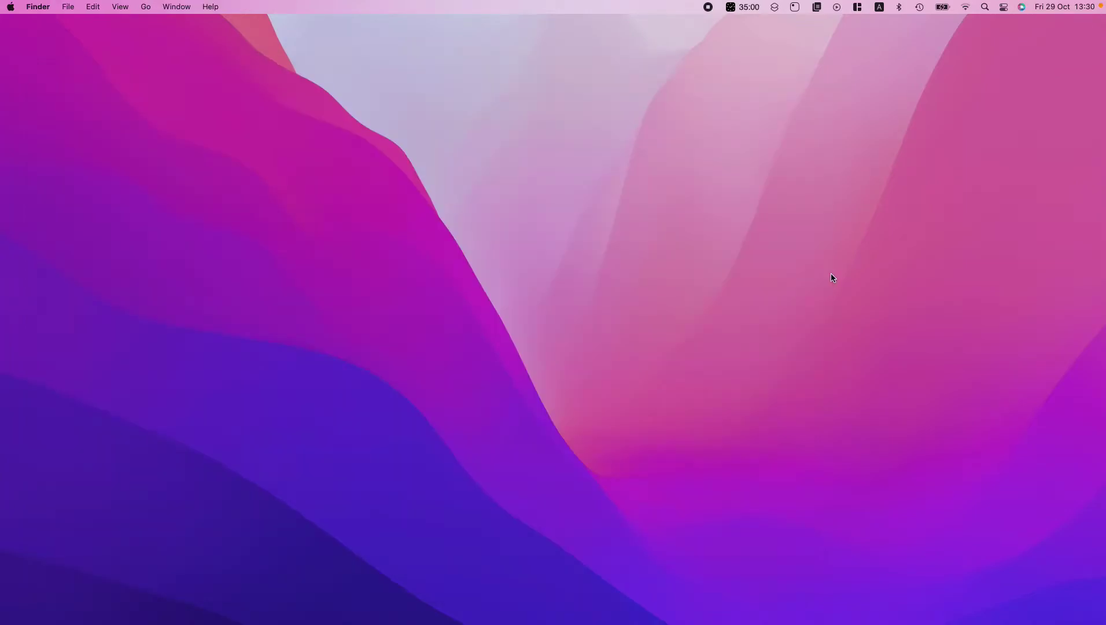
Step: Launch the Shortcuts app through Spotlight
{"action": "key", "text": "super+space"}
{"action": "type", "text": "shortcuts"}
{"action": "key", "text": "Return"}
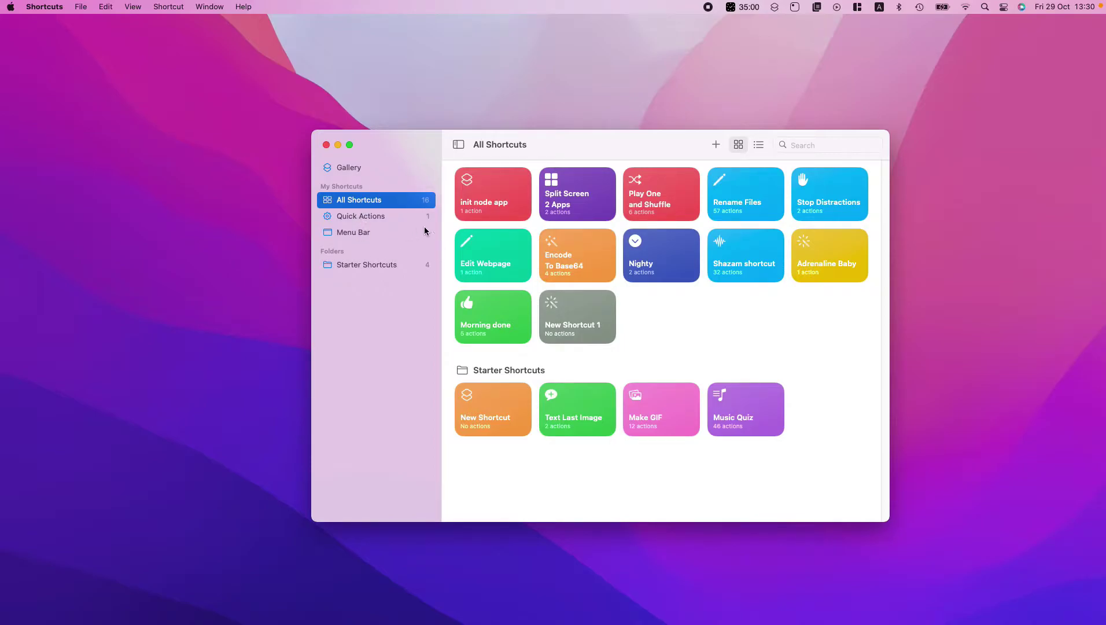
Step: Add init node app to the Menu Bar collection and display that collection
{"action": "left_click", "coordinate": [776, 7]}
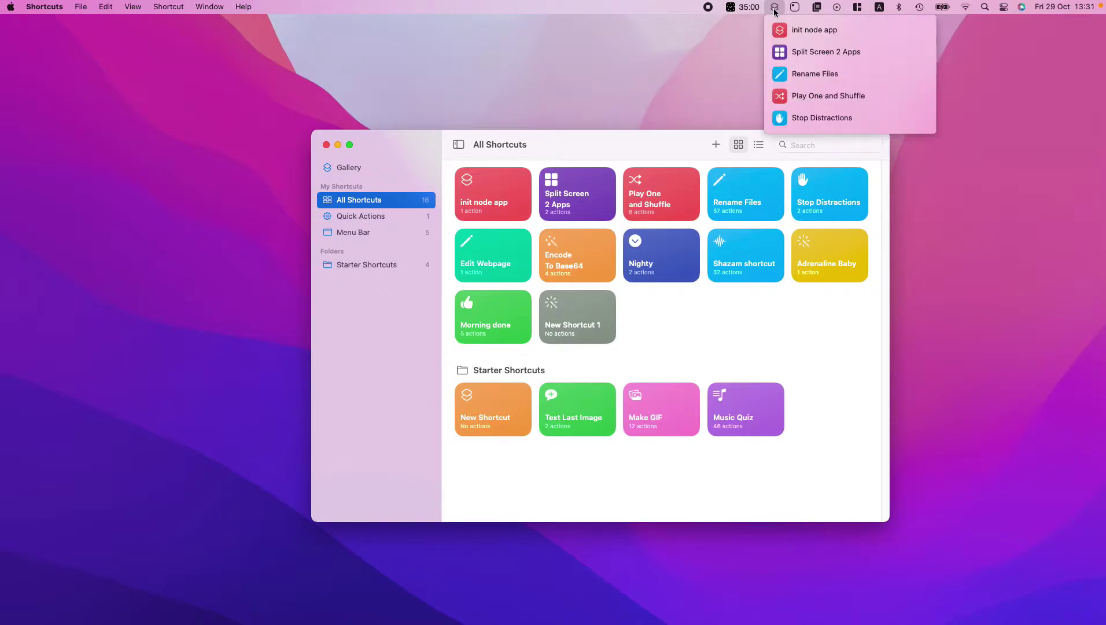
{"action": "left_click", "coordinate": [506, 123]}
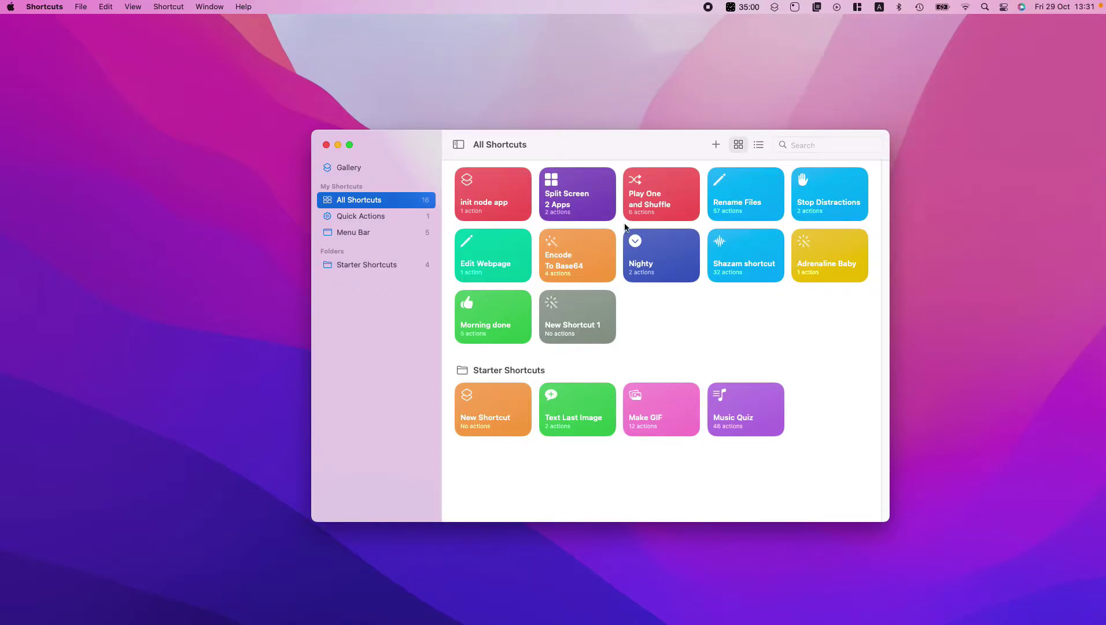
{"action": "left_click_drag", "start_coordinate": [499, 194], "coordinate": [381, 237]}
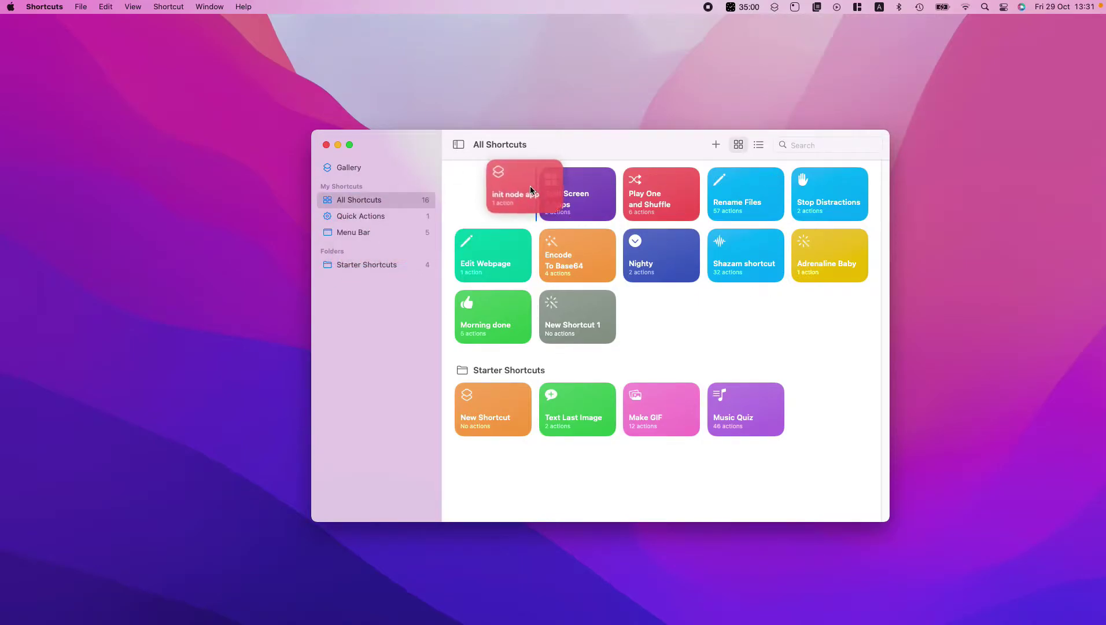
{"action": "left_click", "coordinate": [379, 234]}
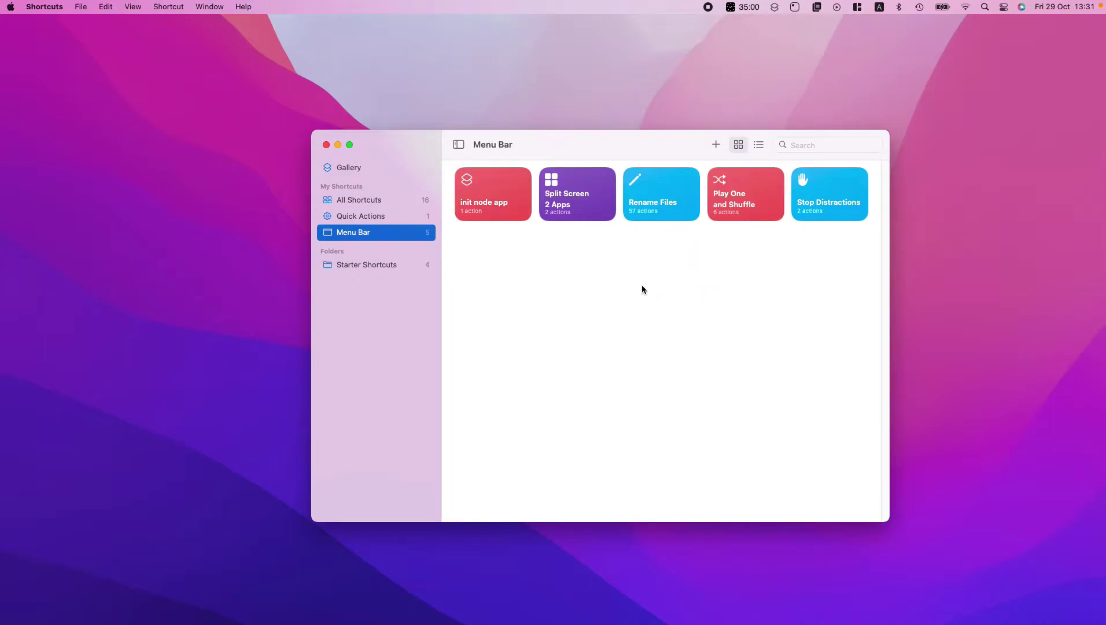
Step: Run the Split Screen 2 Apps shortcut
{"action": "mouse_move", "coordinate": [668, 218]}
{"action": "left_click", "coordinate": [583, 214]}
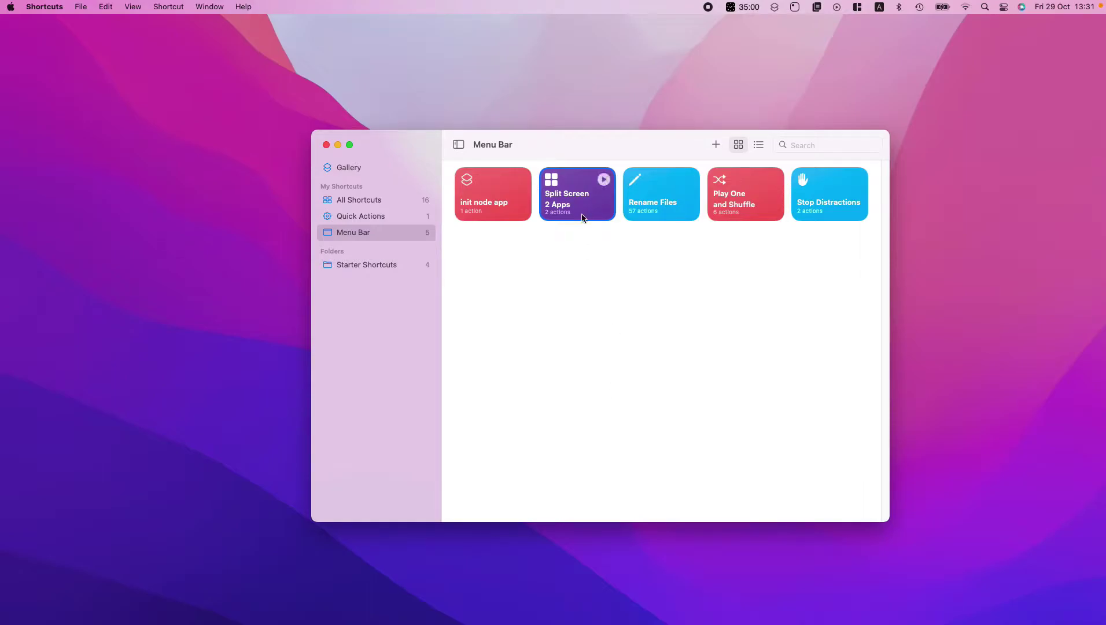
{"action": "left_click", "coordinate": [602, 182]}
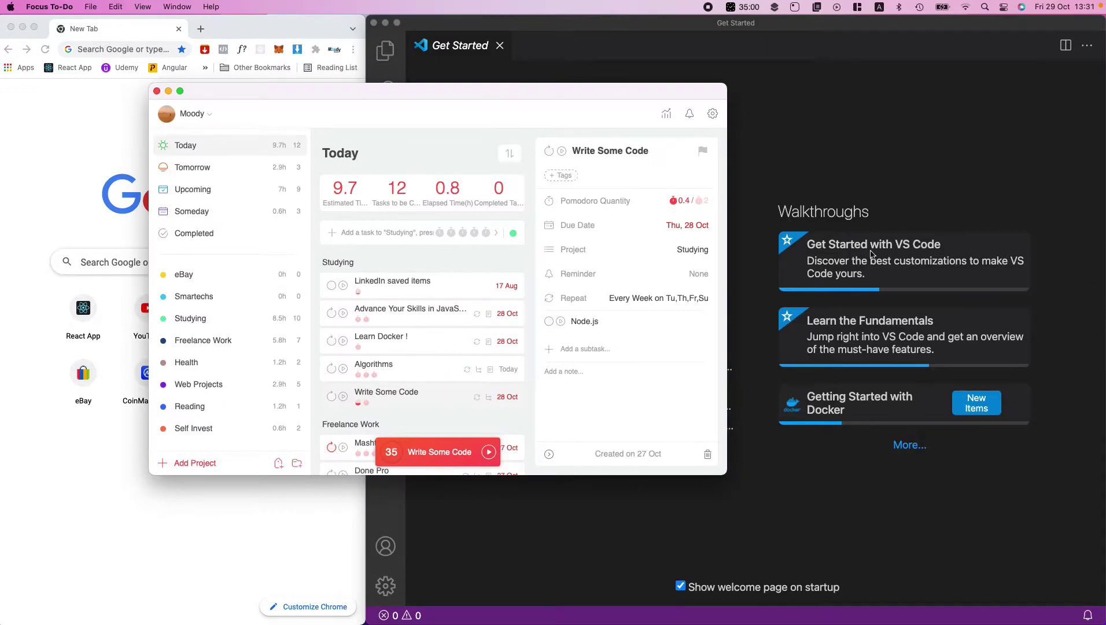
Step: Hide the Focus To-Do window, quit Chrome, and show the shortcut Gallery
{"action": "left_click_drag", "start_coordinate": [559, 88], "coordinate": [596, 86]}
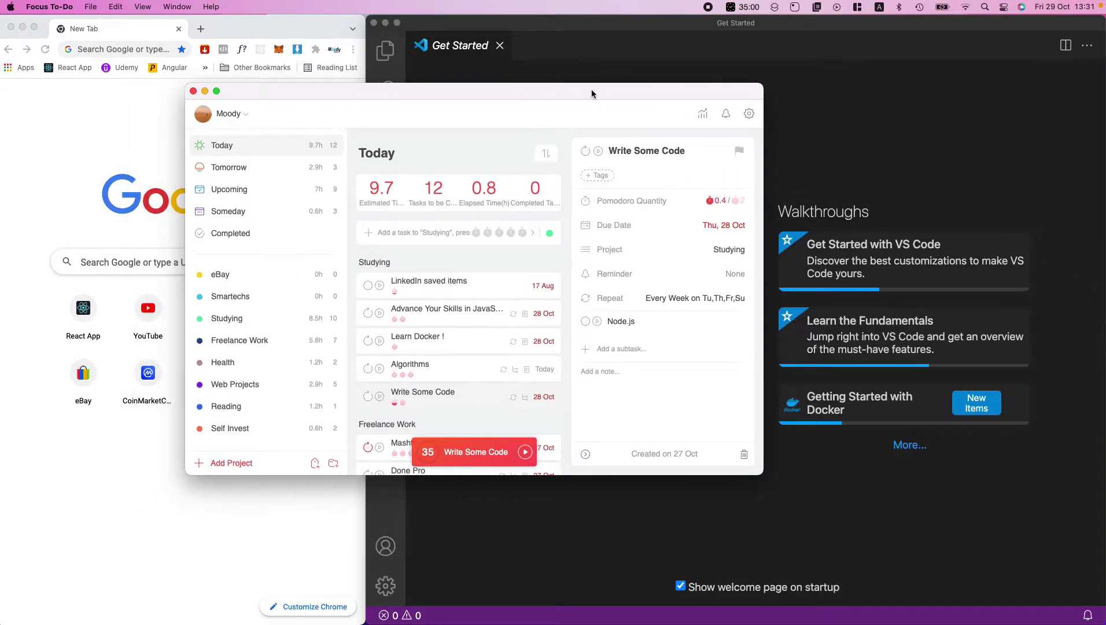
{"action": "key", "text": "super+h"}
{"action": "key", "text": "super+h"}
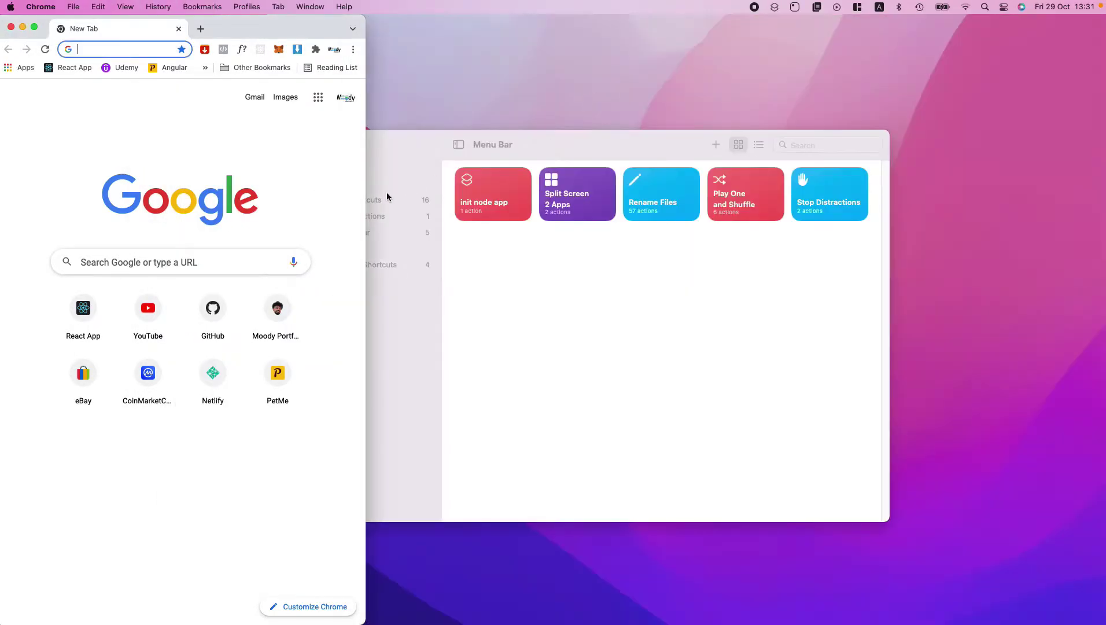
{"action": "key", "text": "super+q"}
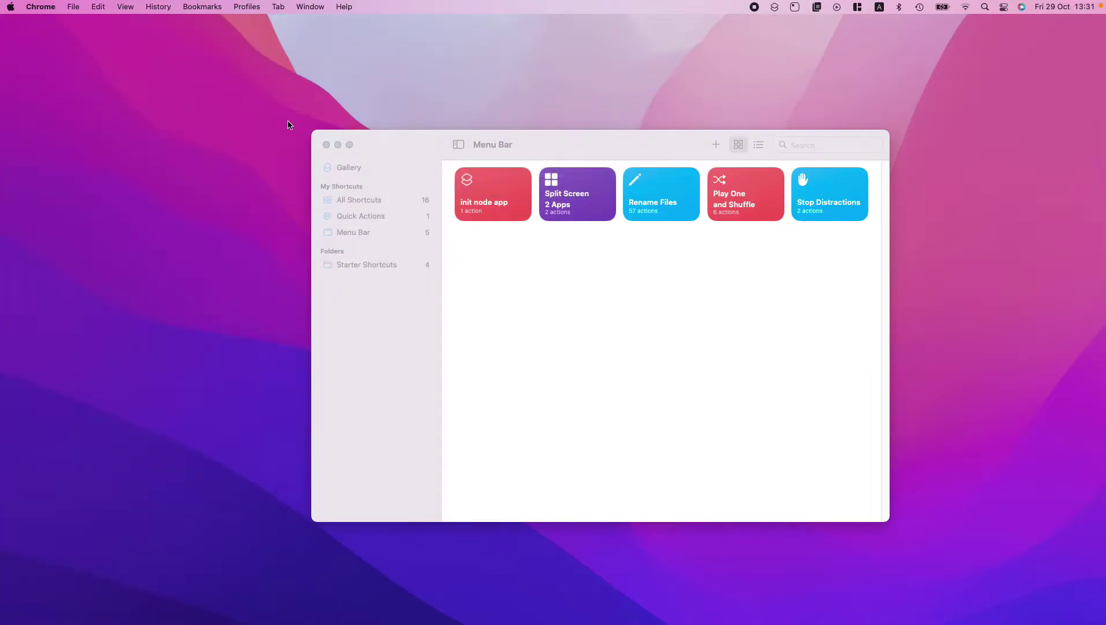
{"action": "left_click", "coordinate": [378, 171]}
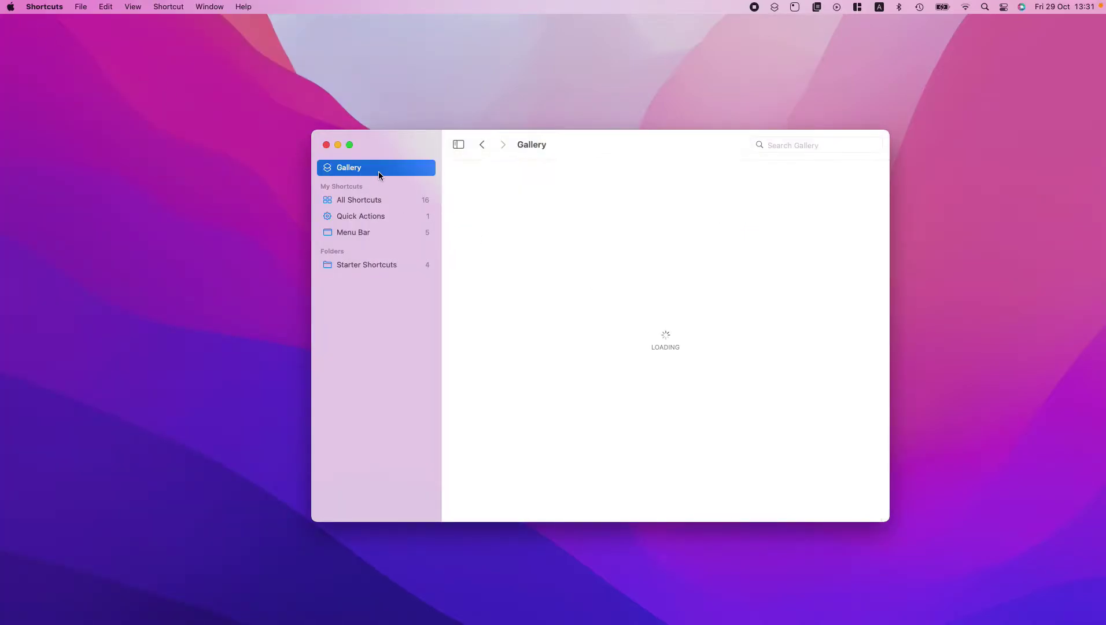
Step: Create a new empty shortcut from the All Shortcuts library
{"action": "left_click", "coordinate": [379, 199]}
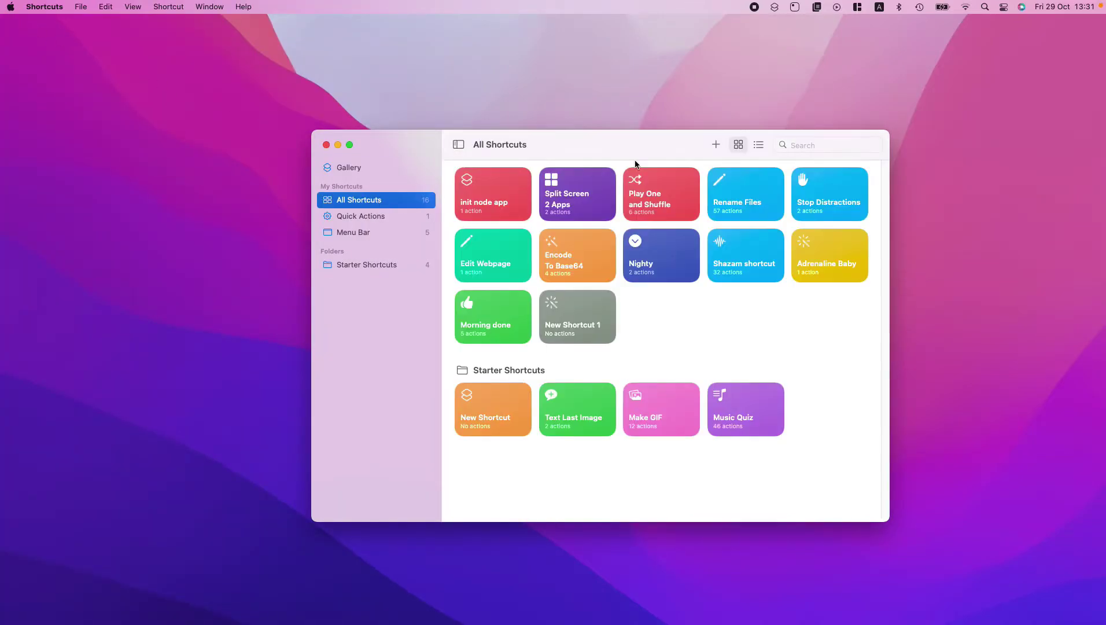
{"action": "left_click", "coordinate": [716, 145]}
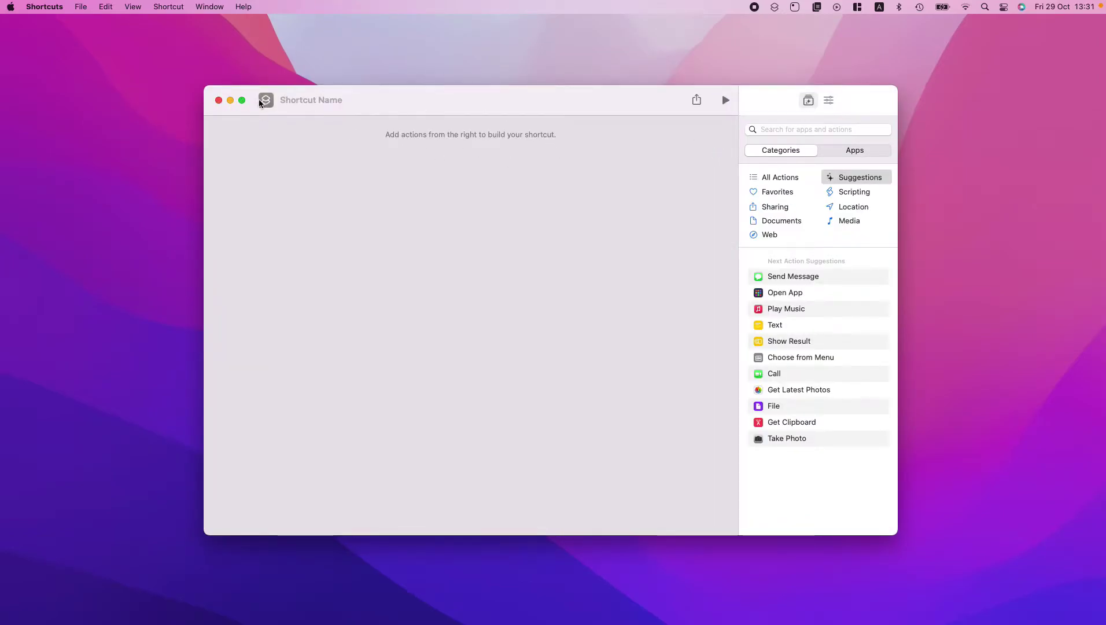
{"action": "left_click", "coordinate": [229, 102]}
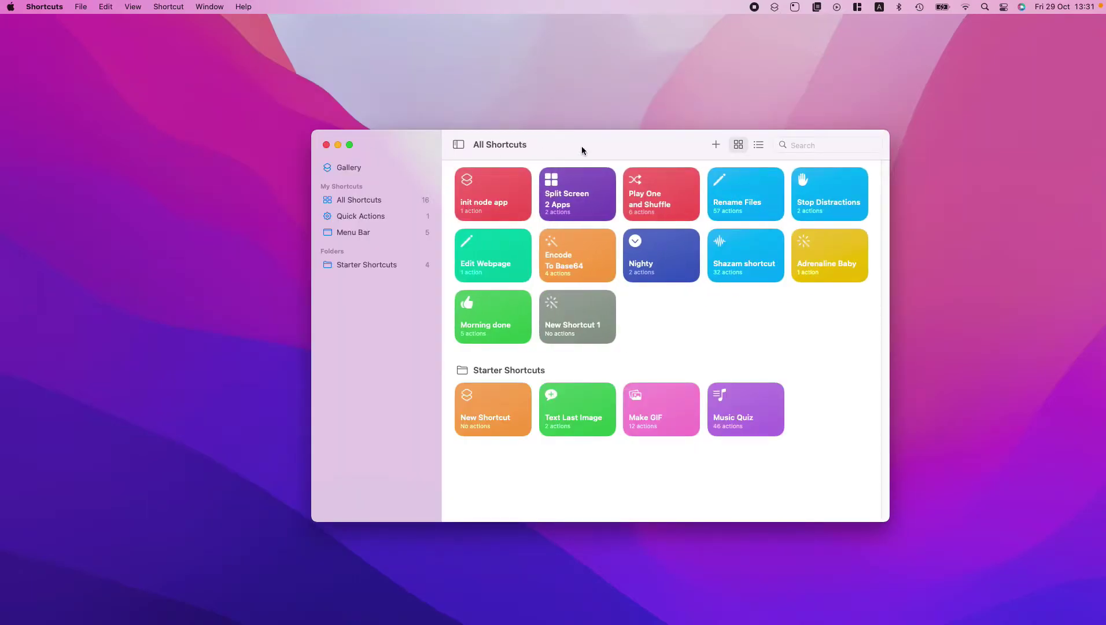
{"action": "left_click_drag", "start_coordinate": [582, 146], "coordinate": [515, 133]}
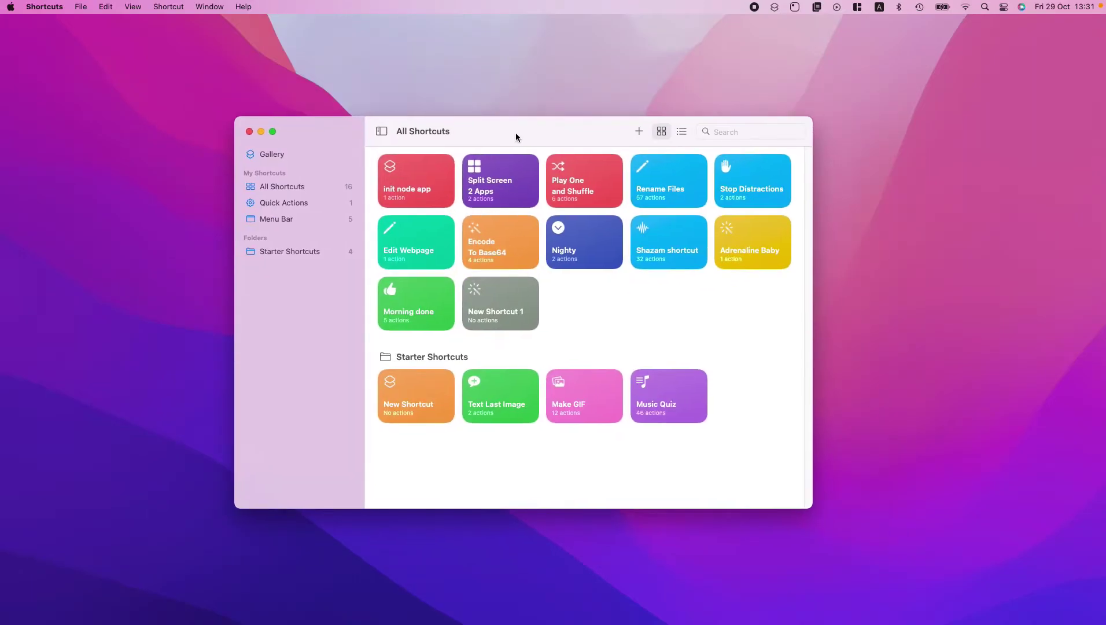
{"action": "left_click", "coordinate": [637, 134]}
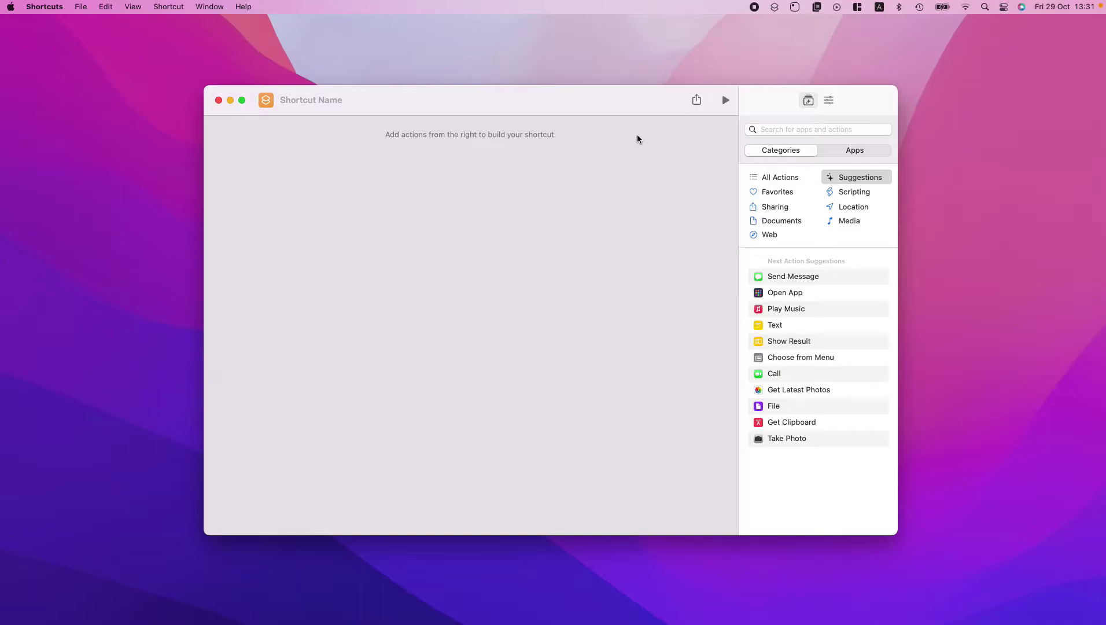
Step: Add a Run Shell Script action from the Scripting category to the new shortcut
{"action": "left_click", "coordinate": [855, 193]}
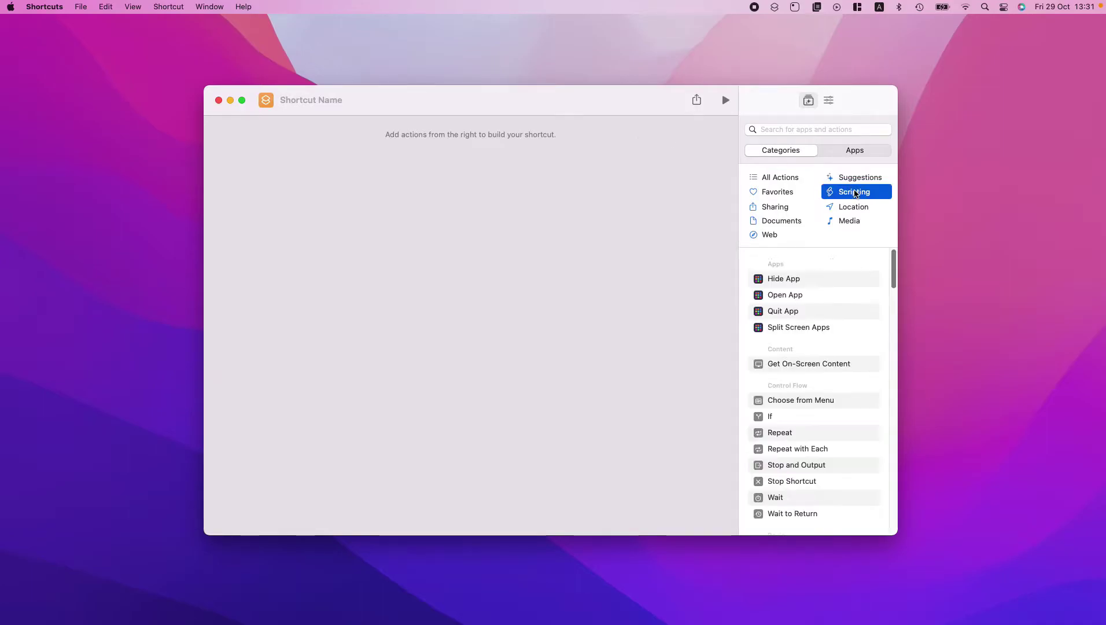
{"action": "scroll", "coordinate": [870, 359], "scroll_direction": "down", "scroll_amount": 10}
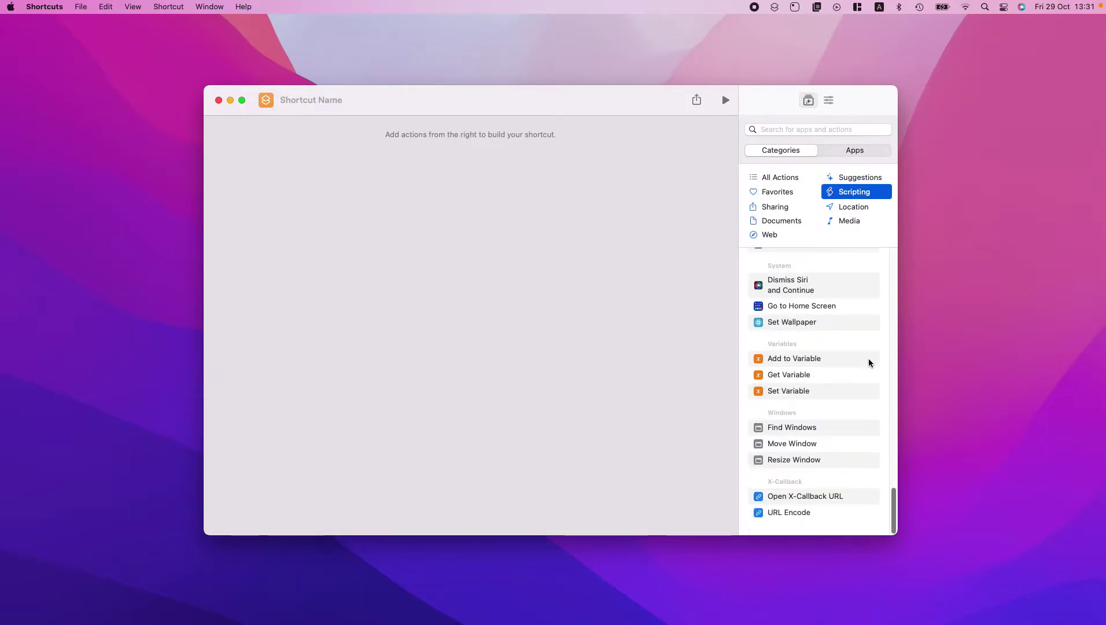
{"action": "scroll", "coordinate": [862, 370], "scroll_direction": "up", "scroll_amount": 3}
{"action": "scroll", "coordinate": [829, 319], "scroll_direction": "up", "scroll_amount": 5}
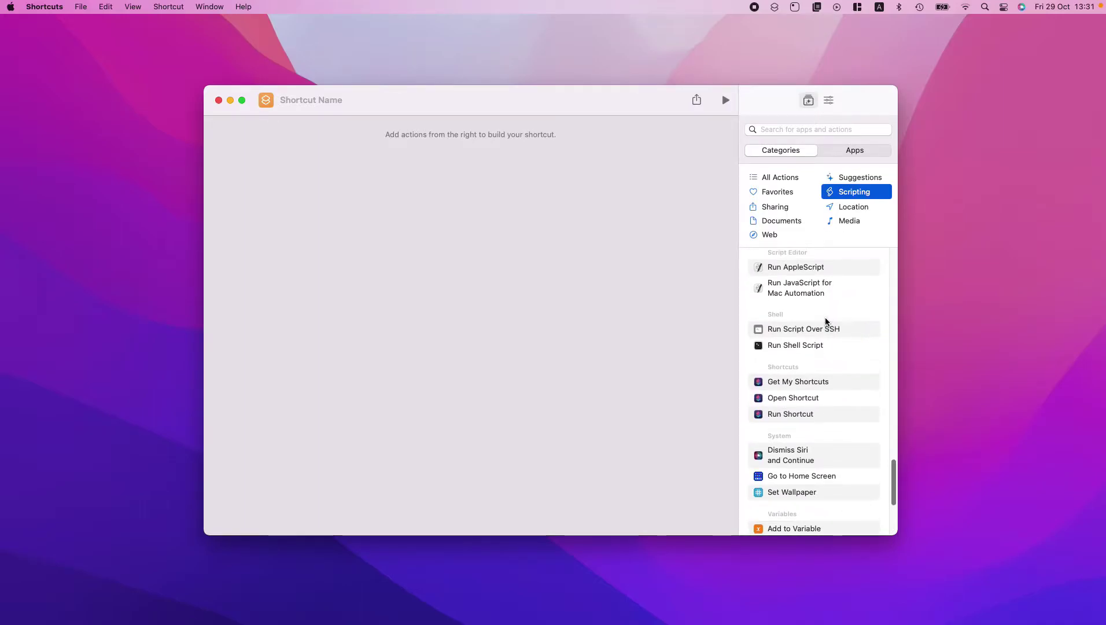
{"action": "scroll", "coordinate": [821, 327], "scroll_direction": "up", "scroll_amount": 1}
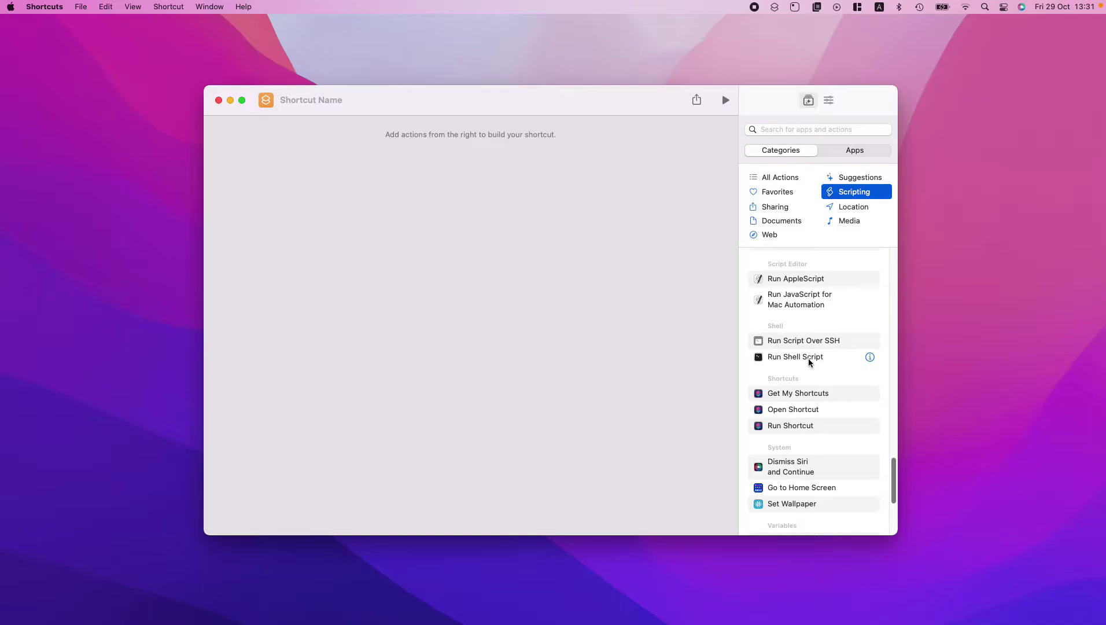
{"action": "scroll", "coordinate": [812, 361], "scroll_direction": "up", "scroll_amount": 1}
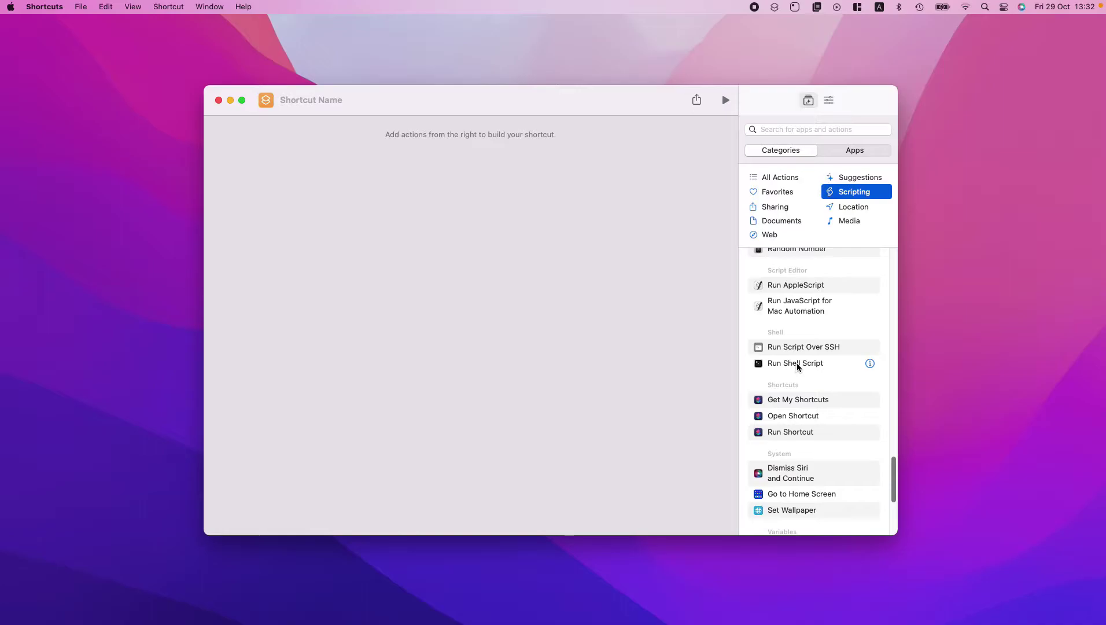
{"action": "left_click_drag", "start_coordinate": [799, 366], "coordinate": [455, 254]}
{"action": "left_click", "coordinate": [428, 153]}
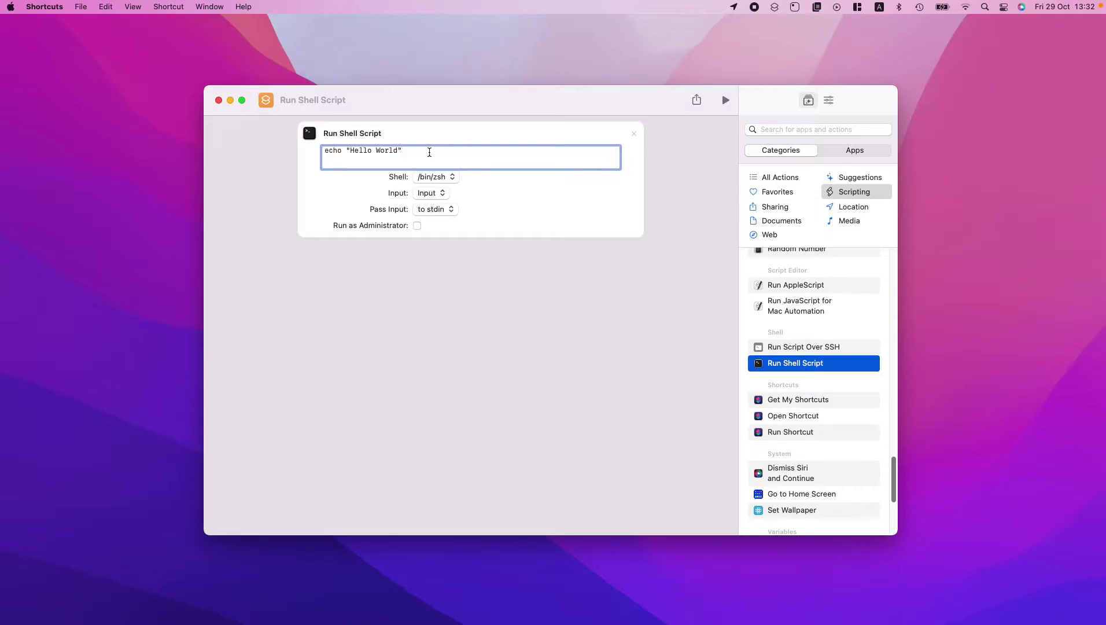
Step: Run the shortcut so its echo "Hello World" script outputs Hello World
{"action": "left_click_drag", "start_coordinate": [426, 153], "coordinate": [364, 154]}
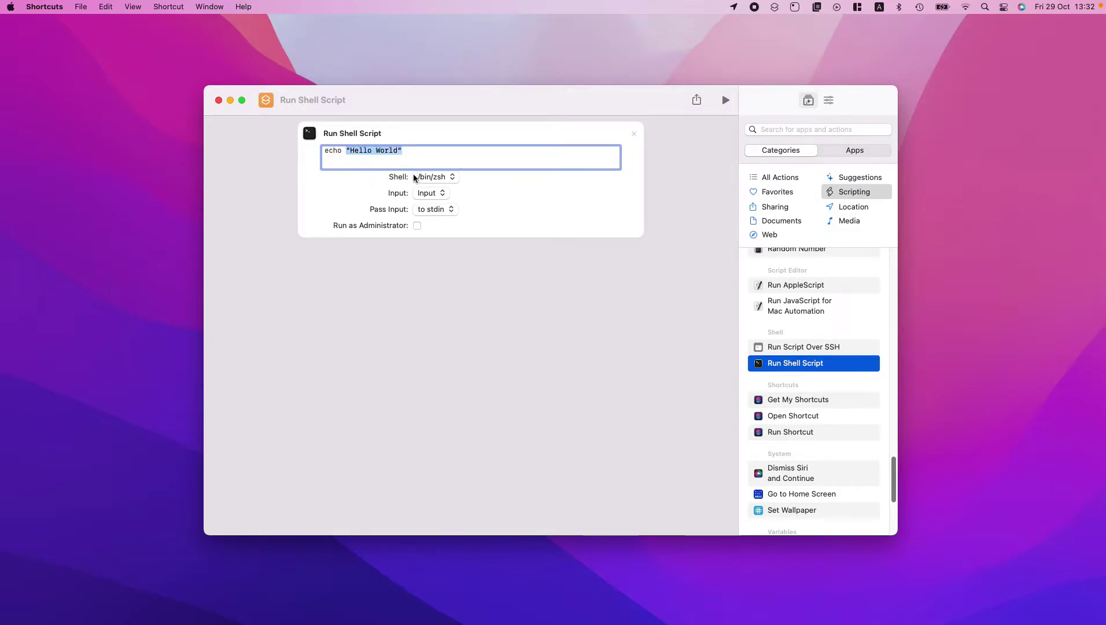
{"action": "left_click", "coordinate": [726, 100]}
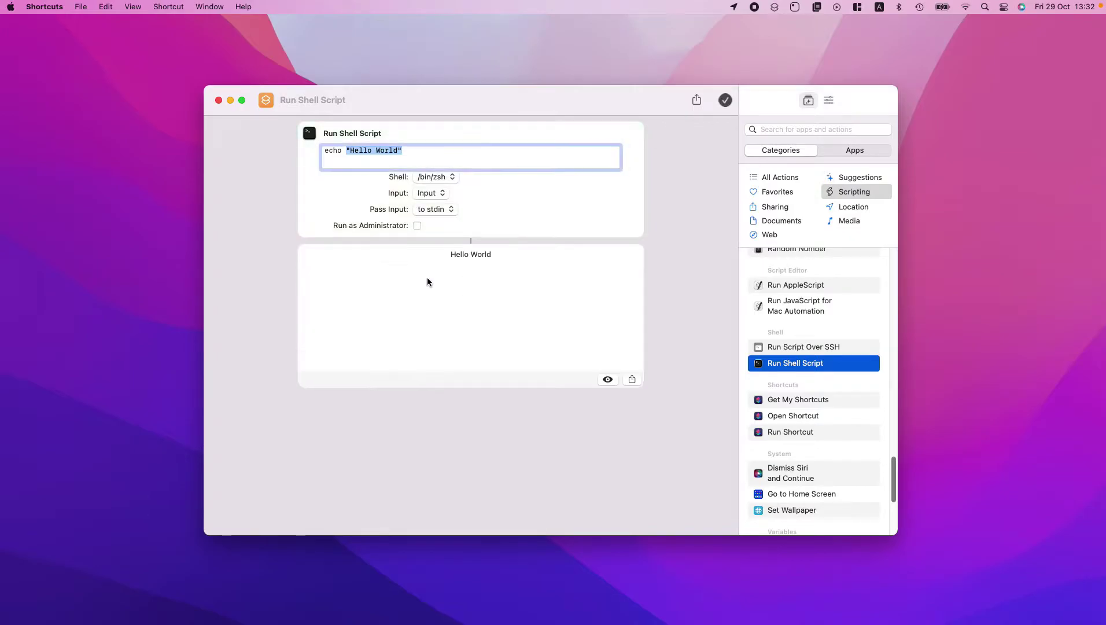
{"action": "left_click", "coordinate": [435, 157]}
Step: Select the script text, move the editor left, and bring the shortcuts library forward
{"action": "key", "text": "super+a"}
{"action": "left_click_drag", "start_coordinate": [501, 105], "coordinate": [366, 104]}
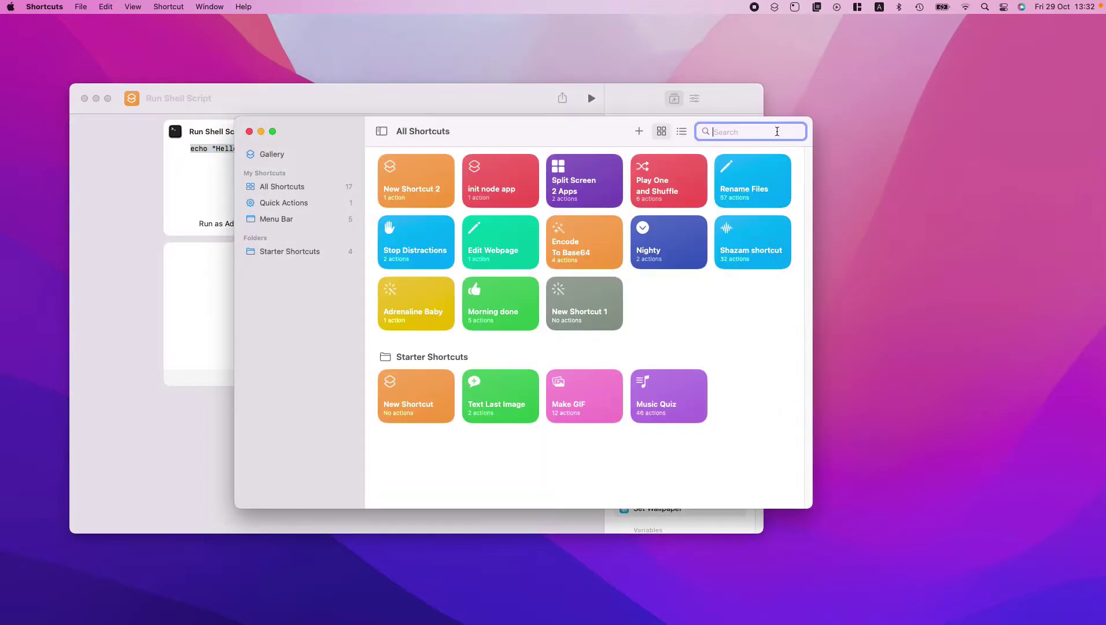
{"action": "left_click", "coordinate": [778, 134]}
Step: Close the shortcuts library and launch Terminal through Spotlight
{"action": "left_click", "coordinate": [250, 131]}
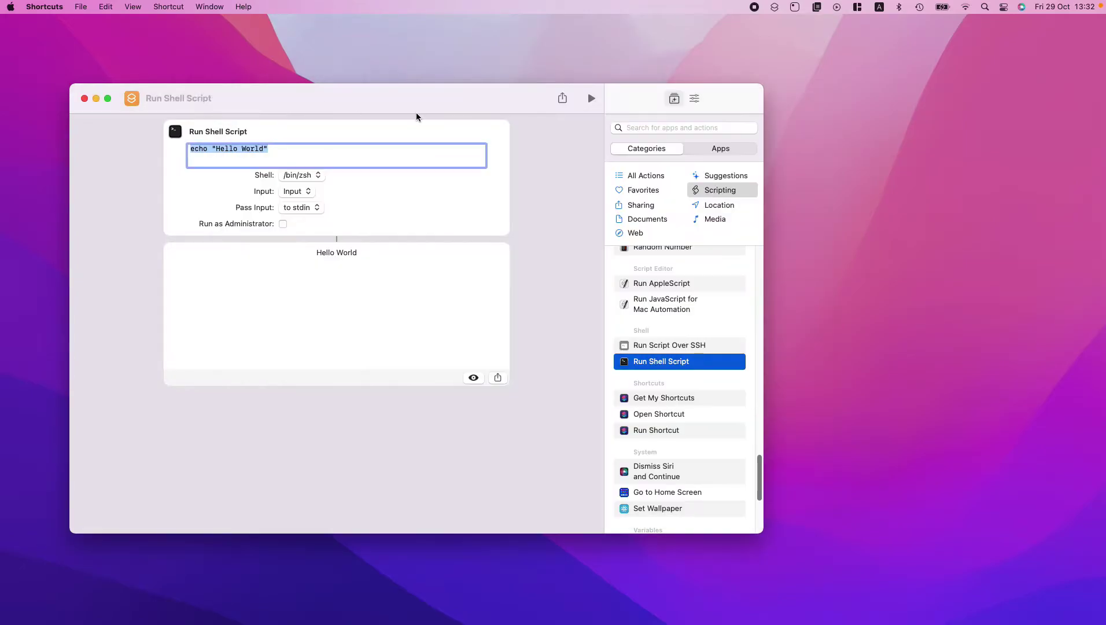
{"action": "key", "text": "super+space"}
{"action": "type", "text": "ter"}
{"action": "key", "text": "Return"}
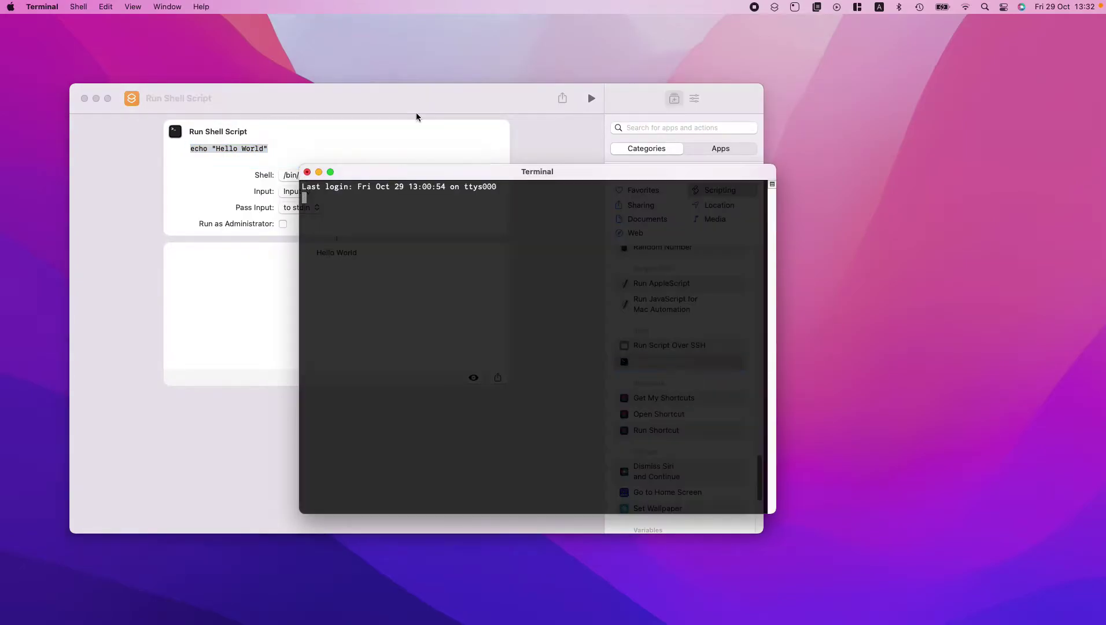
Step: Change to the Desktop folder and create a moody folder with mkdir moody
{"action": "type", "text": "cd Desk"}
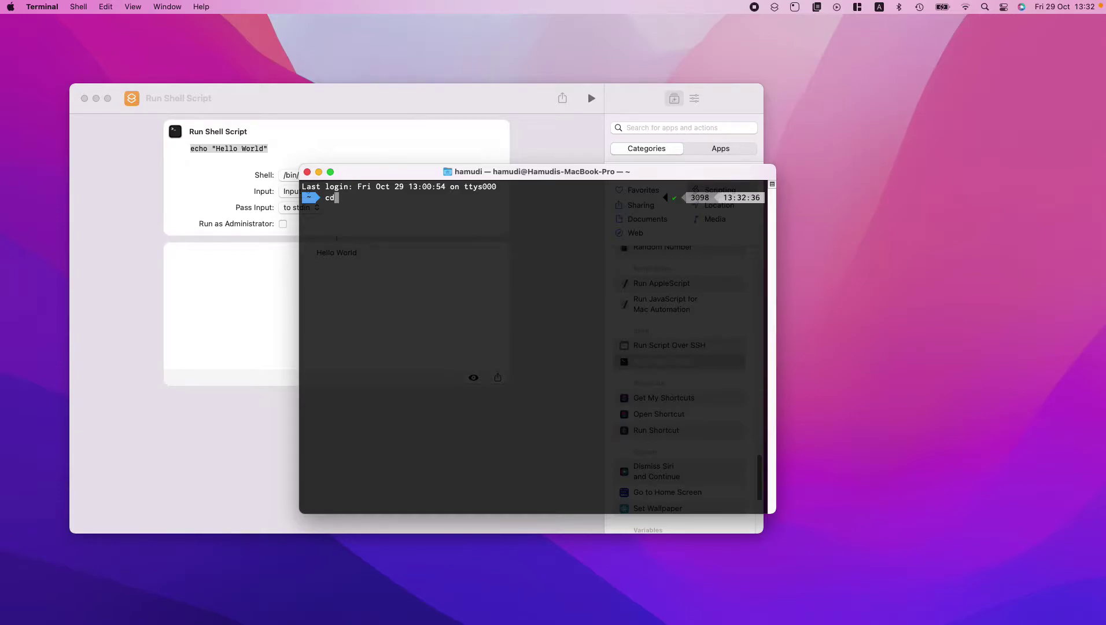
{"action": "key", "text": "Tab"}
{"action": "key", "text": "Return"}
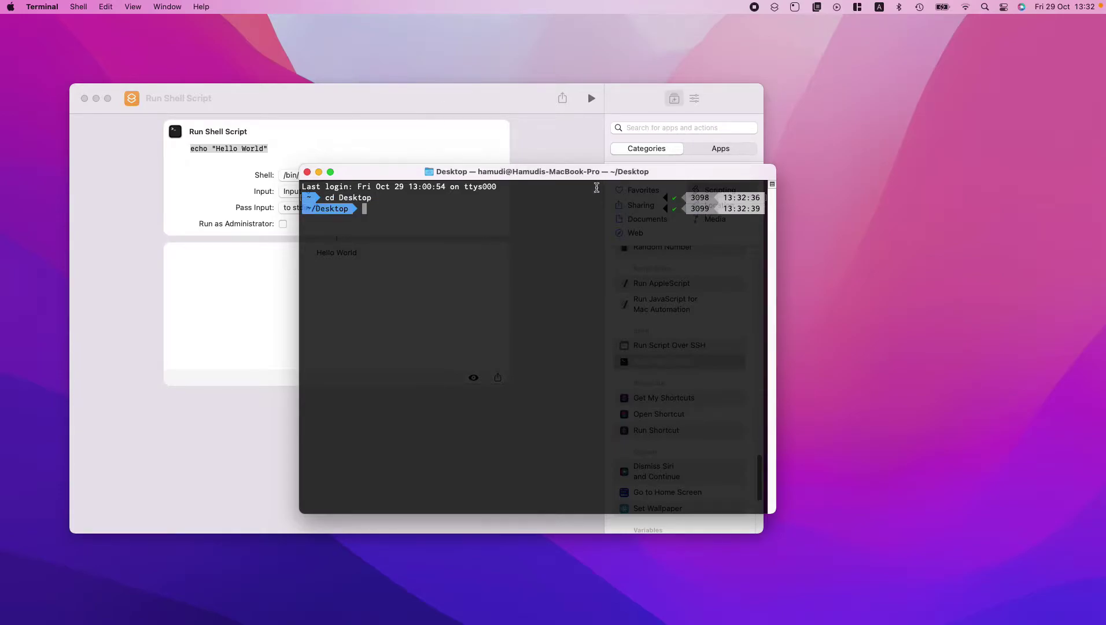
{"action": "type", "text": "mkdir moody"}
{"action": "key", "text": "Return"}
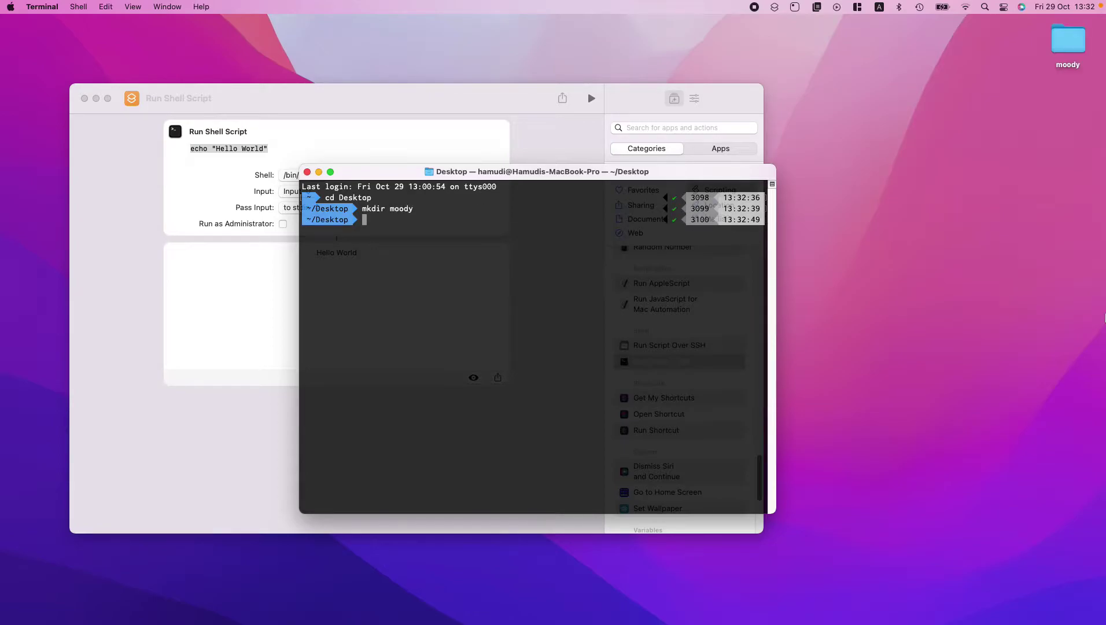
{"action": "left_click_drag", "start_coordinate": [1049, 113], "coordinate": [1070, 45]}
{"action": "left_click", "coordinate": [495, 231]}
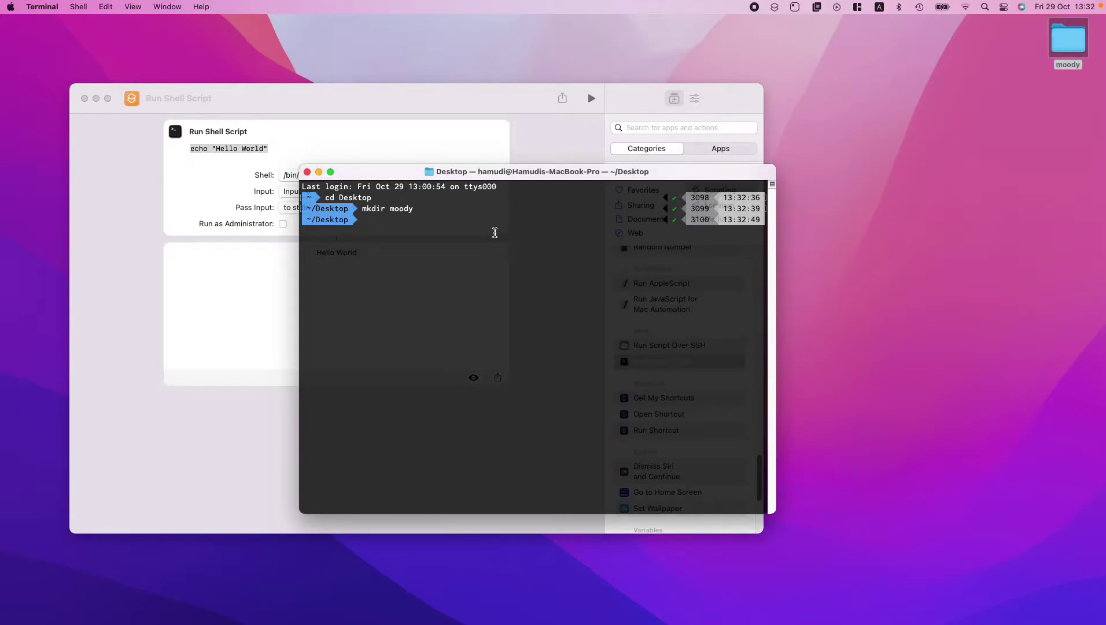
Step: Create an app.js file on the Desktop with touch app.js
{"action": "type", "text": "touch app.js"}
{"action": "key", "text": "Return"}
{"action": "left_click_drag", "start_coordinate": [1071, 190], "coordinate": [989, 103]}
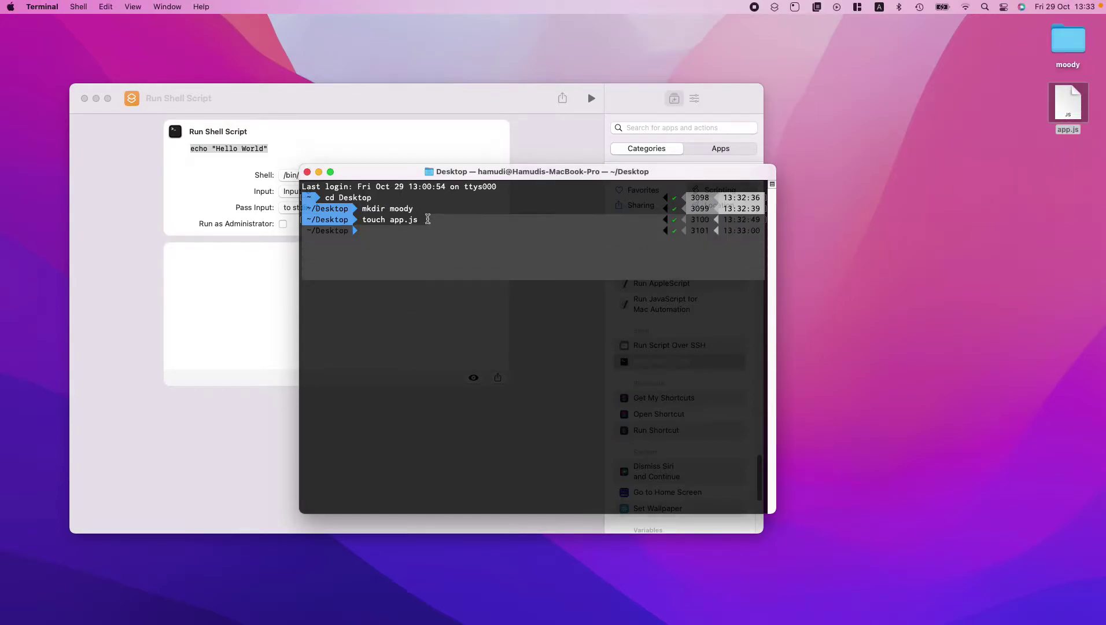
Step: Move into the moody folder and create app.js inside it
{"action": "type", "text": "cd mo"}
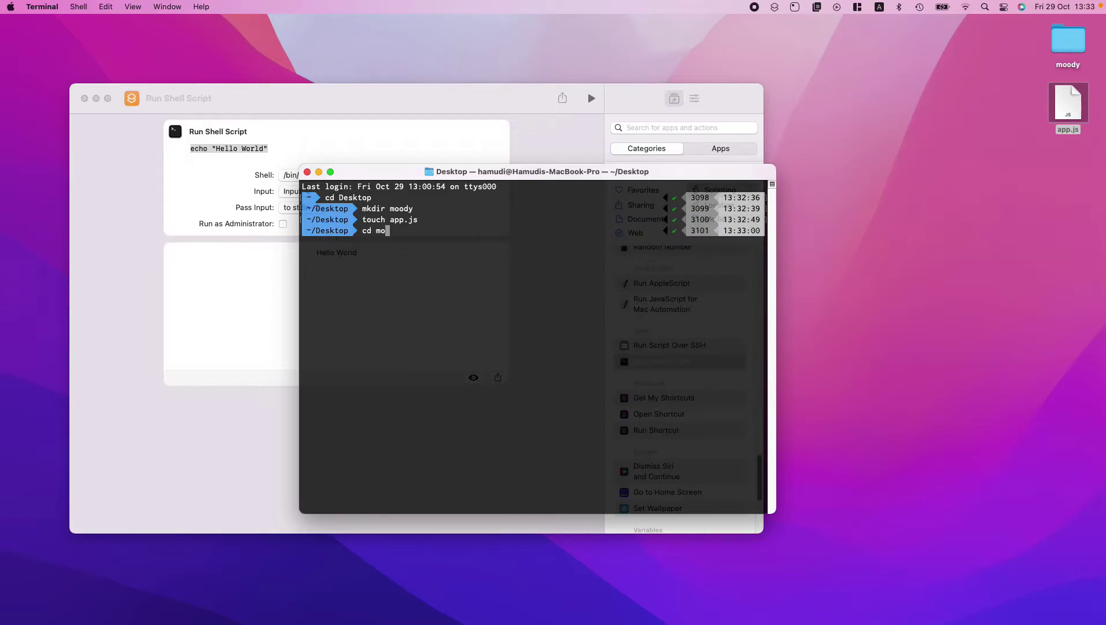
{"action": "key", "text": "Tab"}
{"action": "key", "text": "Return"}
{"action": "type", "text": "cd moody"}
{"action": "key", "text": "Up"}
{"action": "key", "text": "Return"}
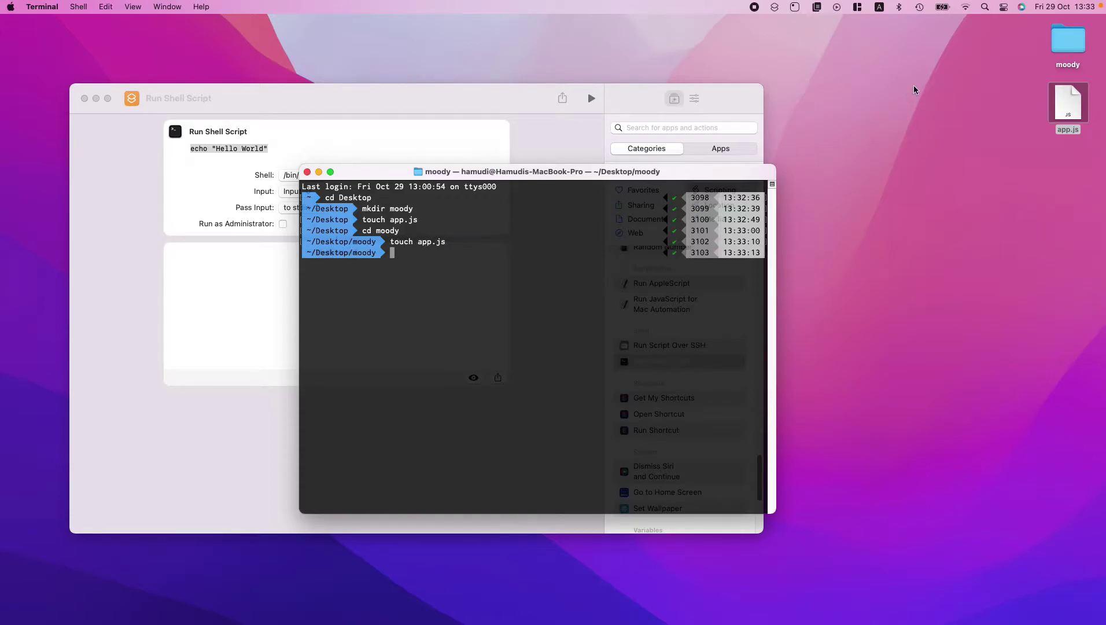
Step: Open the moody folder in Finder to check its contents, then return to Terminal
{"action": "left_click", "coordinate": [1060, 44]}
{"action": "double_click", "coordinate": [1060, 44]}
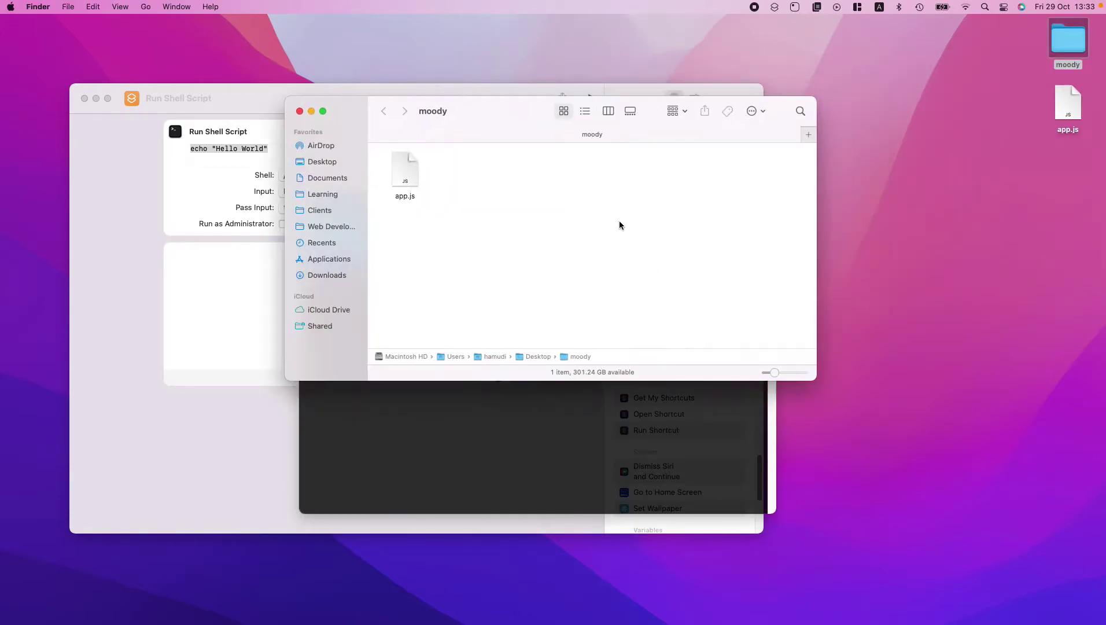
{"action": "left_click", "coordinate": [299, 112]}
{"action": "left_click", "coordinate": [487, 274]}
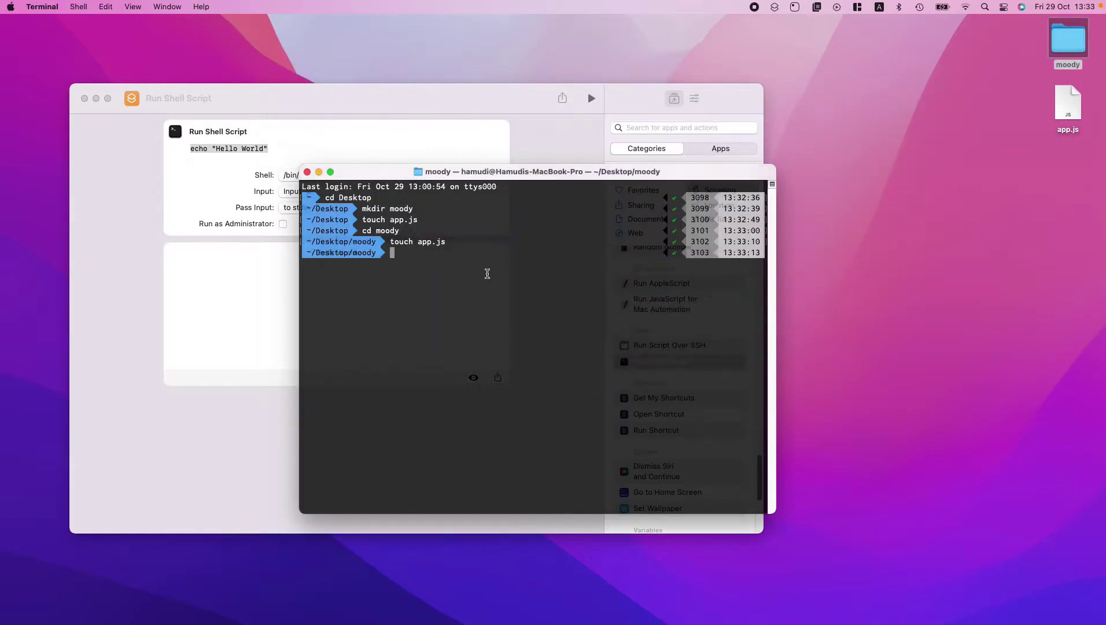
Step: Leave the prompt empty and clear the Terminal screen with Ctrl+L
{"action": "key", "text": "Up"}
{"action": "key", "text": "Down"}
{"action": "key", "text": "Up"}
{"action": "key", "text": "Down"}
{"action": "key", "text": "ctrl+l"}
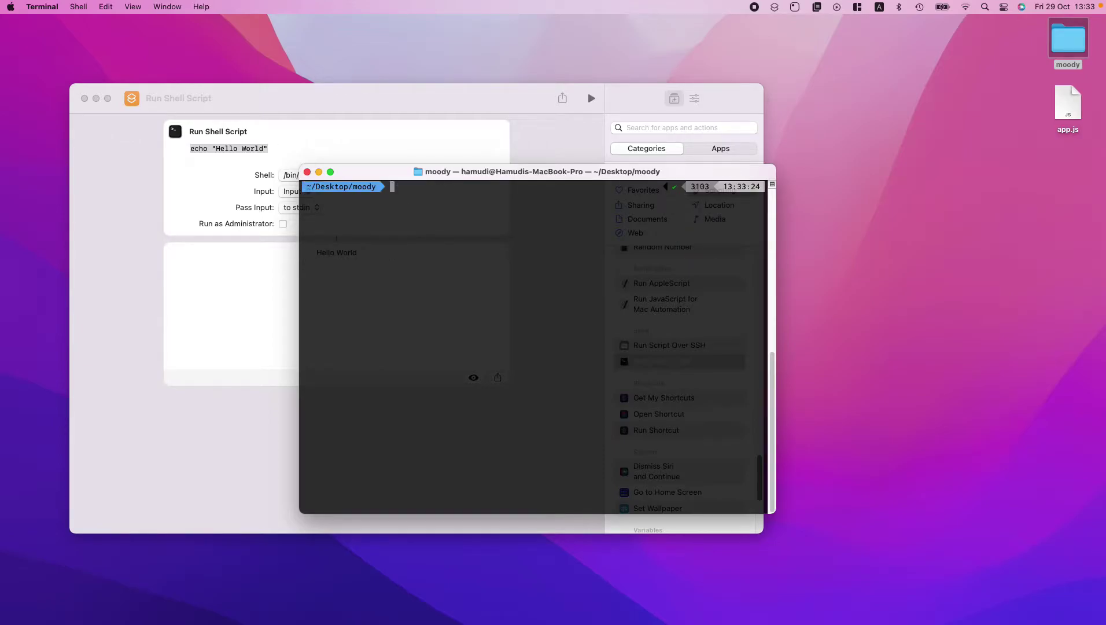
Step: Move the moody folder and app.js on the desktop to the Trash
{"action": "left_click_drag", "start_coordinate": [962, 177], "coordinate": [1096, 37]}
{"action": "key", "text": "super+BackSpace"}
{"action": "left_click", "coordinate": [414, 341]}
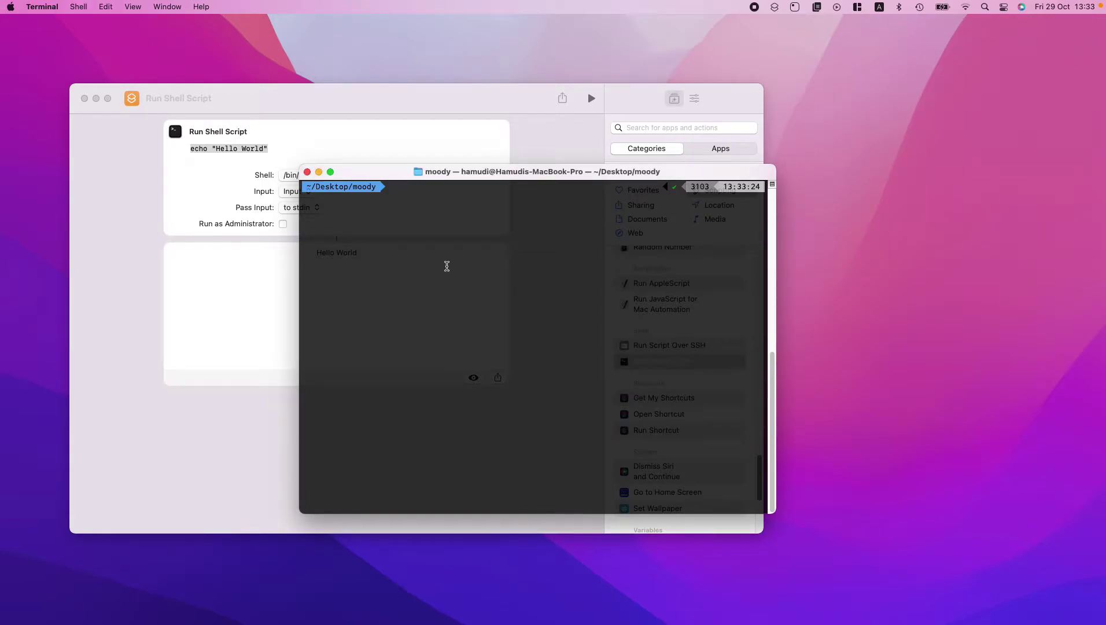
Step: Go up with cd .. and run mkdir moody && cd moody && touch app.js
{"action": "type", "text": "cd .."}
{"action": "key", "text": "Return"}
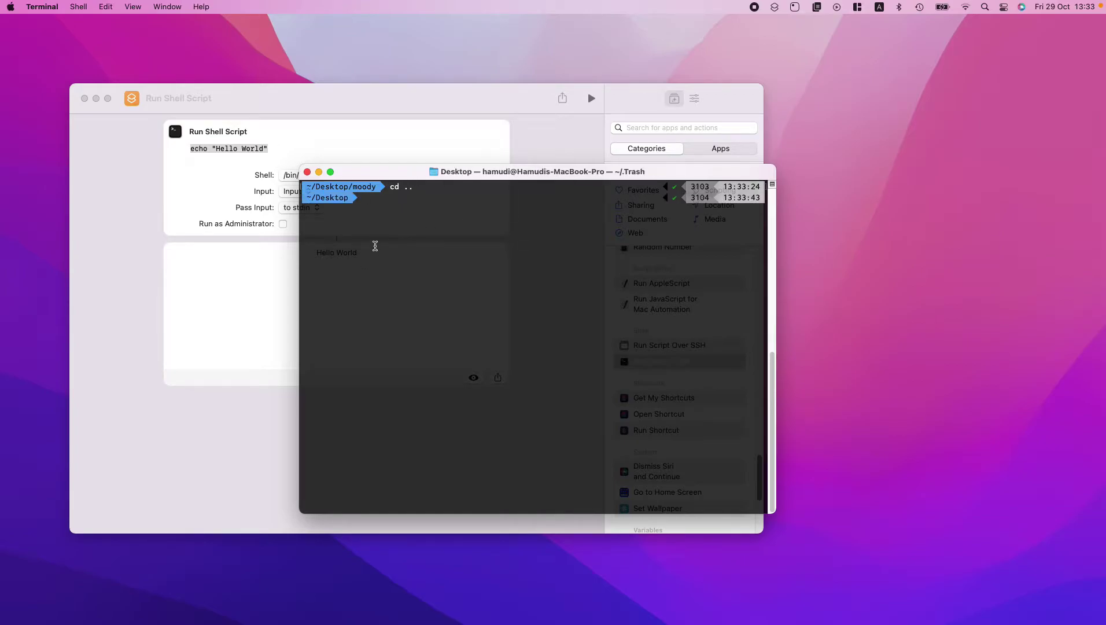
{"action": "type", "text": "mkdir moody && cd moody && touch app.js"}
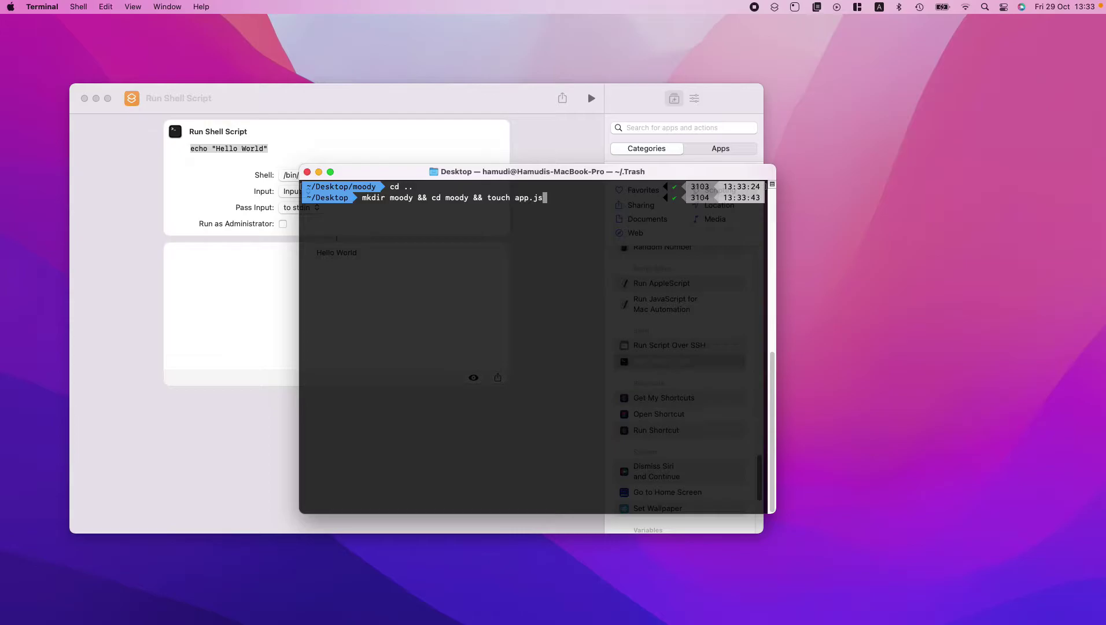
{"action": "key", "text": "Return"}
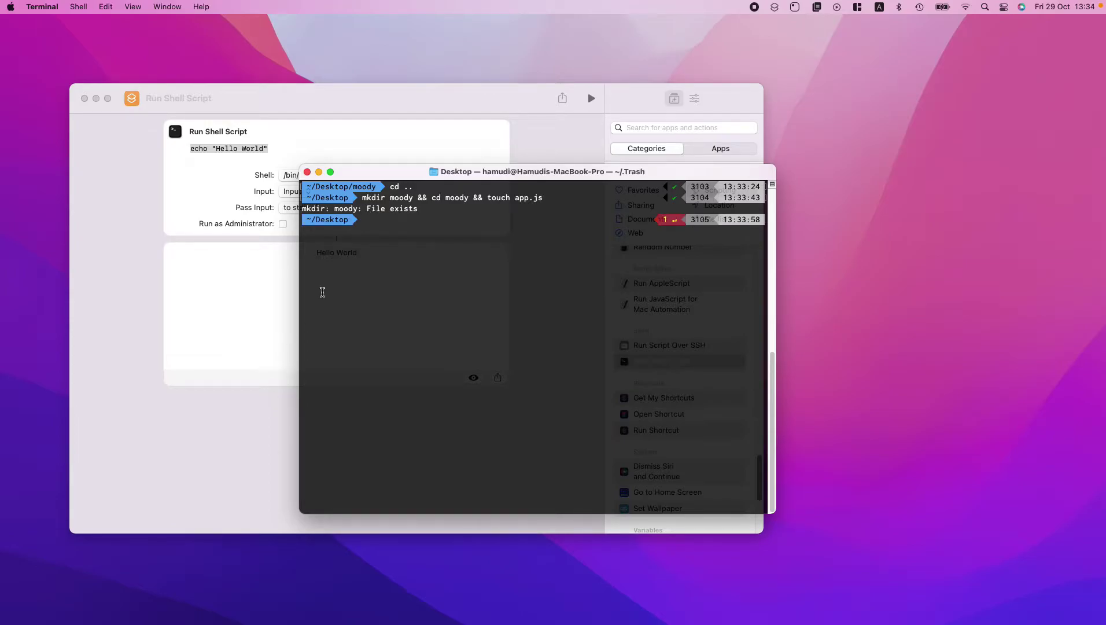
Step: Rerun the folder-creation command and list the folder contents twice with ls
{"action": "key", "text": "Up"}
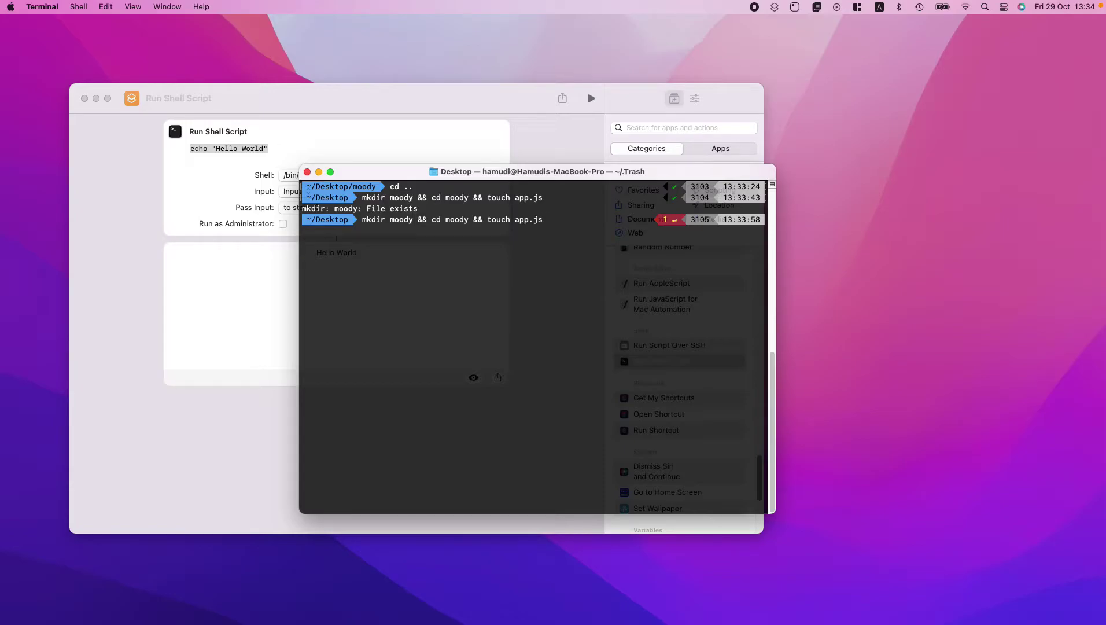
{"action": "key", "text": "Return"}
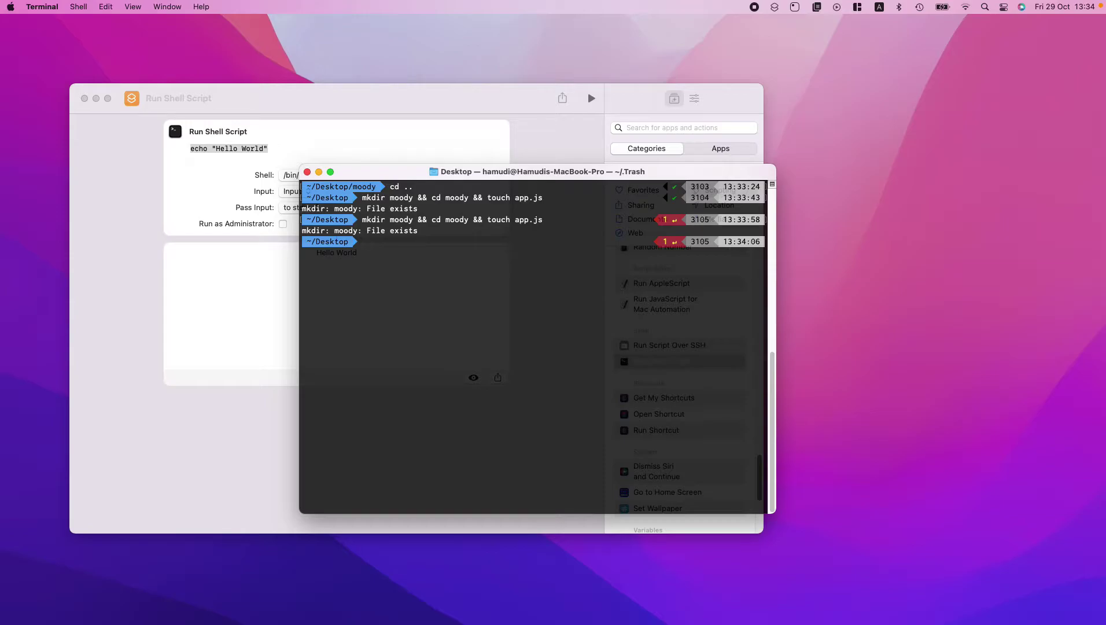
{"action": "type", "text": "ls"}
{"action": "key", "text": "Return"}
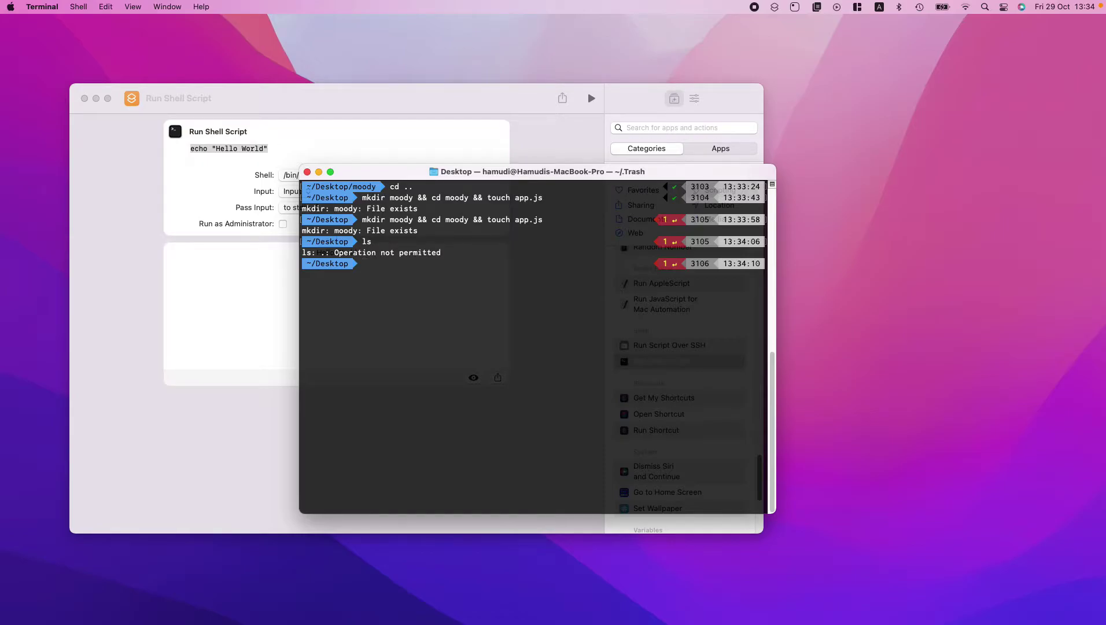
{"action": "type", "text": "ls"}
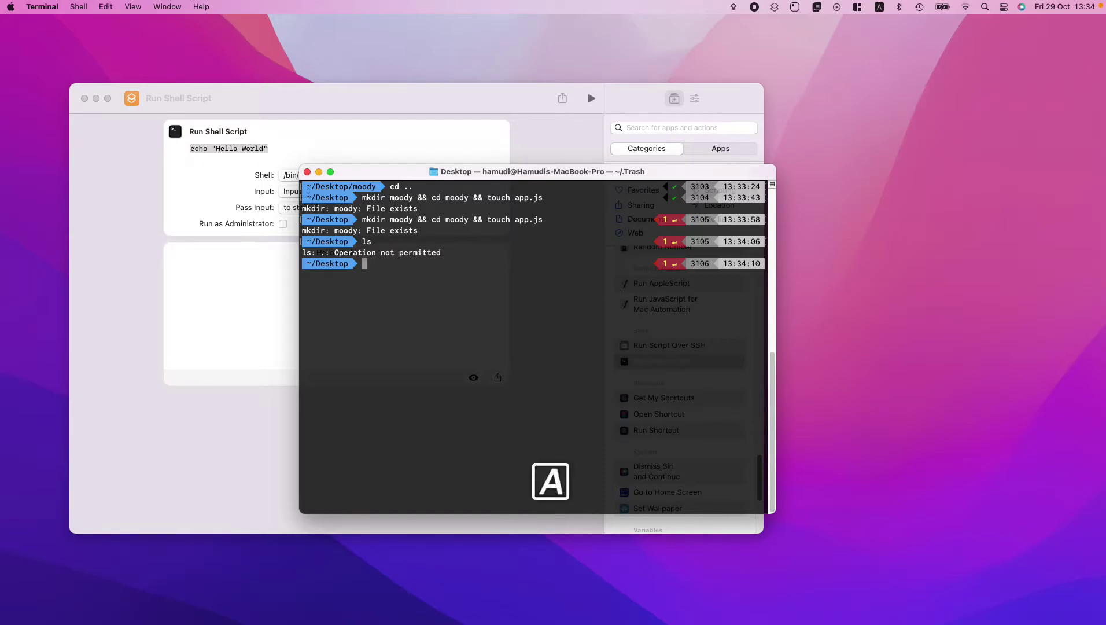
{"action": "key", "text": "Return"}
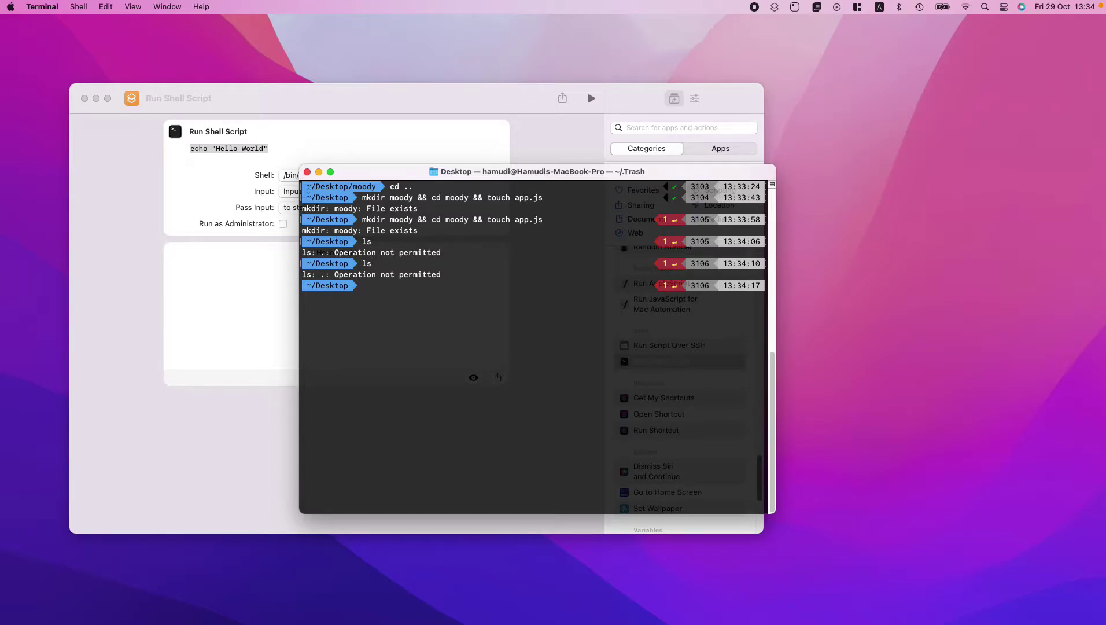
Step: Return home with cd ~, move into Desktop, and clear the screen
{"action": "type", "text": "cd ~"}
{"action": "key", "text": "Return"}
{"action": "type", "text": "cd des"}
{"action": "key", "text": "Tab"}
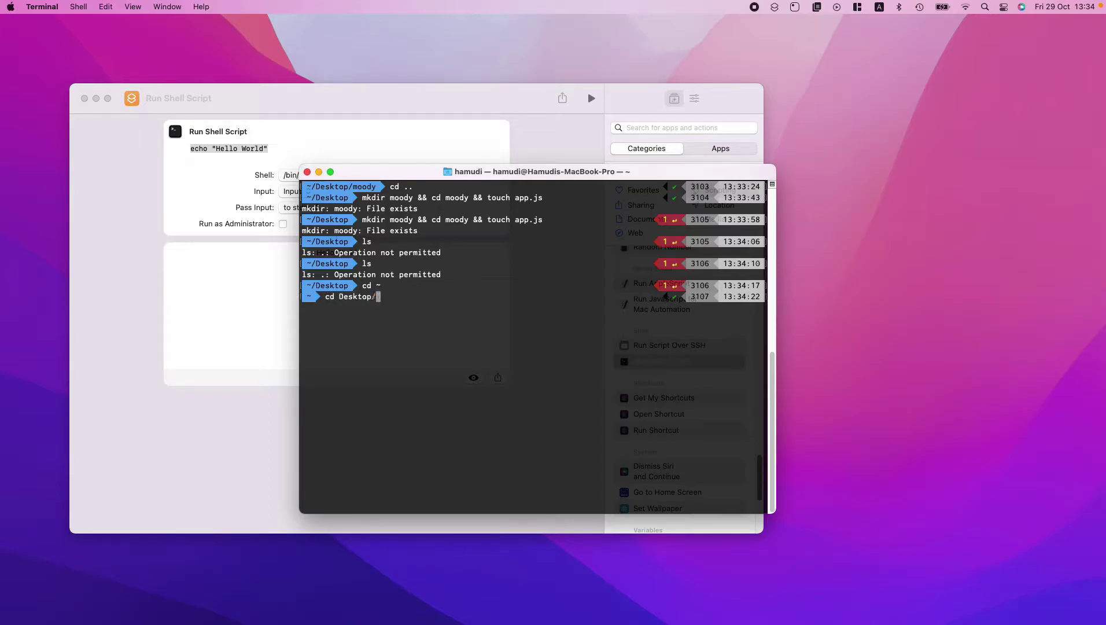
{"action": "key", "text": "Return"}
{"action": "key", "text": "ctrl+l"}
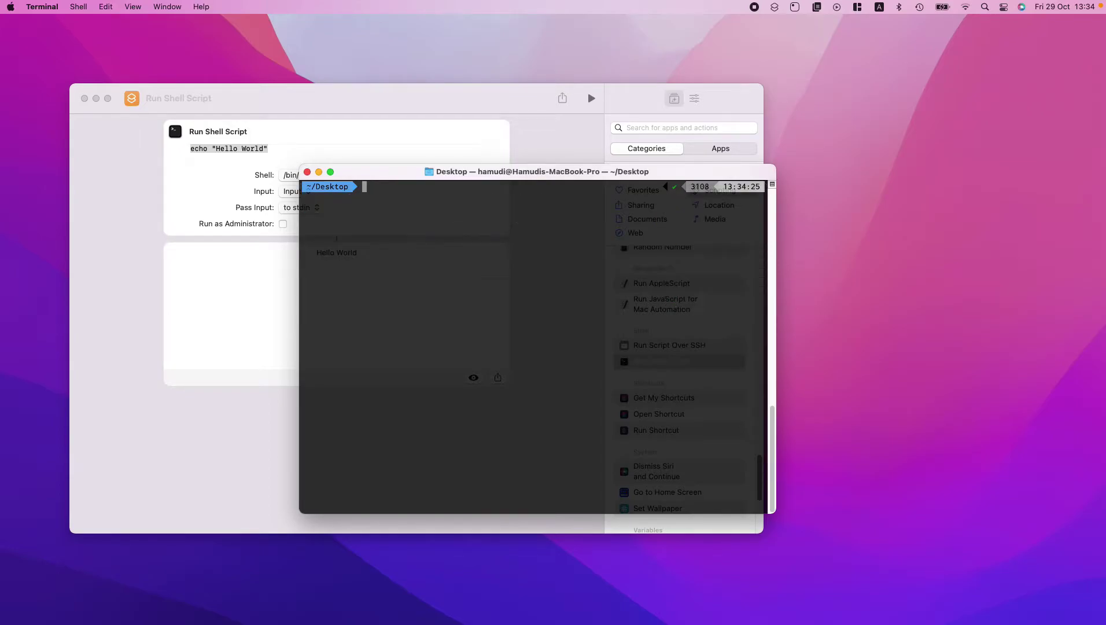
Step: Rerun mkdir moody && cd moody && touch app.js and confirm app.js is in the moody folder
{"action": "key", "text": "Up"}
{"action": "key", "text": "Up"}
{"action": "key", "text": "Up"}
{"action": "key", "text": "Up"}
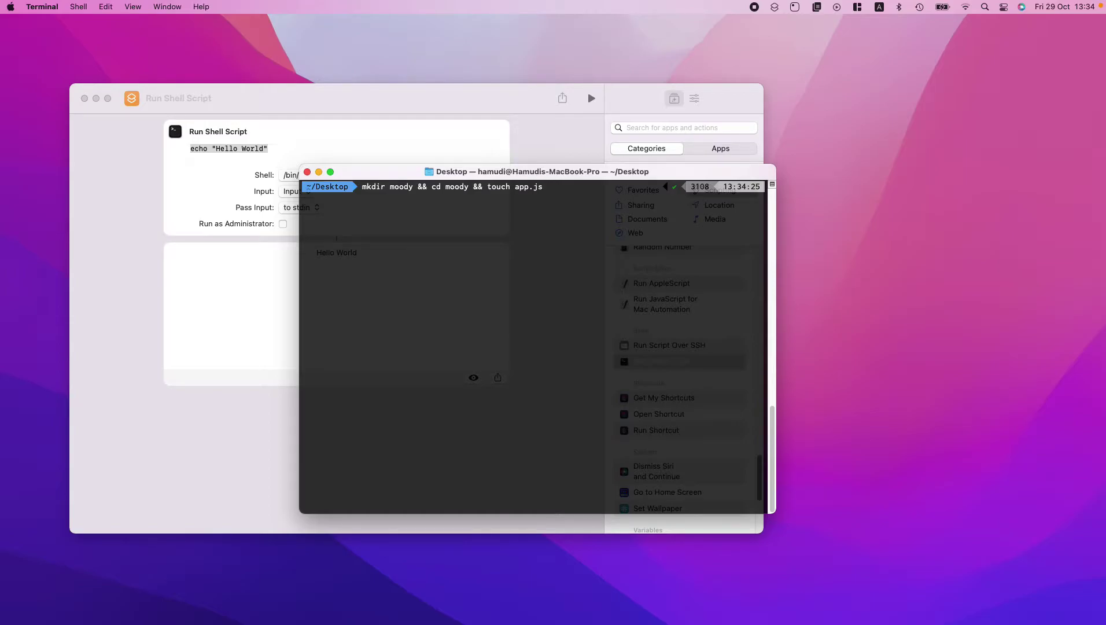
{"action": "key", "text": "Return"}
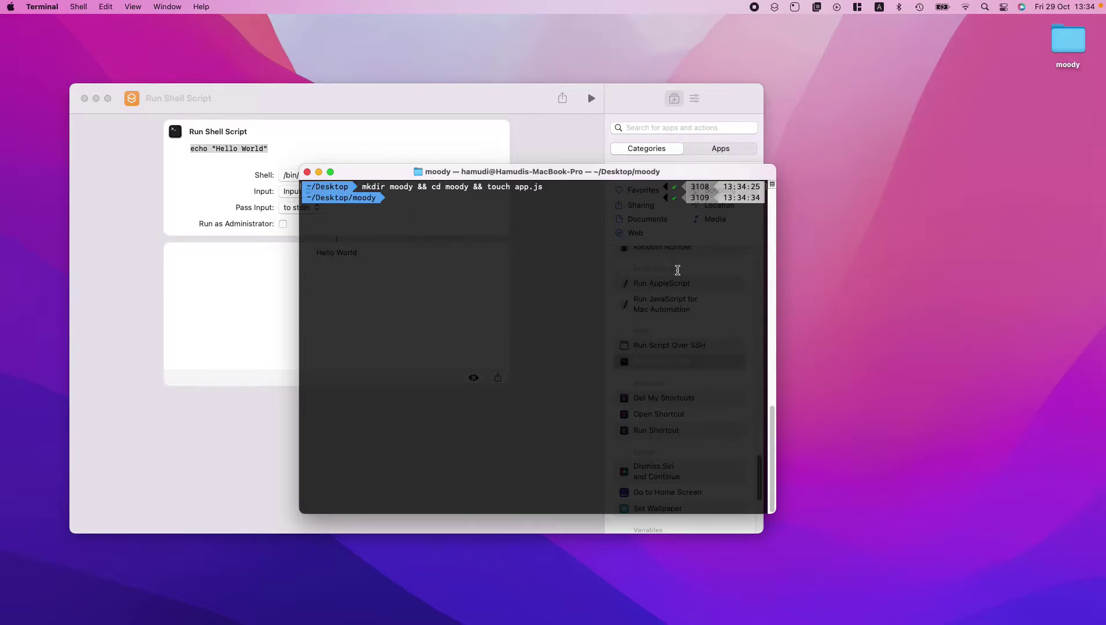
{"action": "double_click", "coordinate": [1064, 48]}
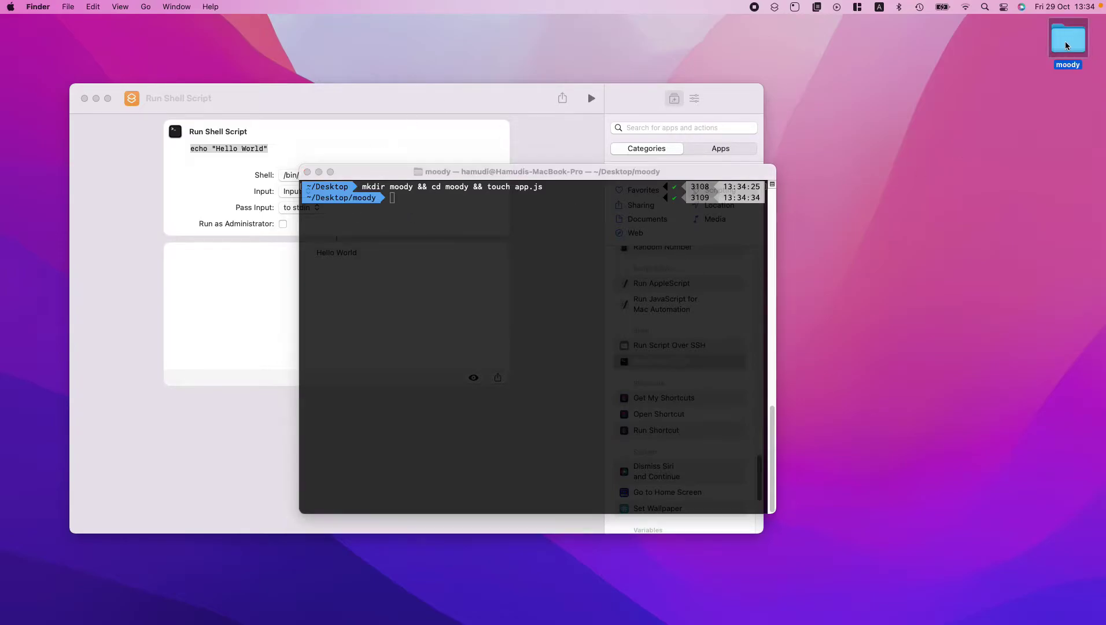
{"action": "left_click_drag", "start_coordinate": [455, 237], "coordinate": [370, 153]}
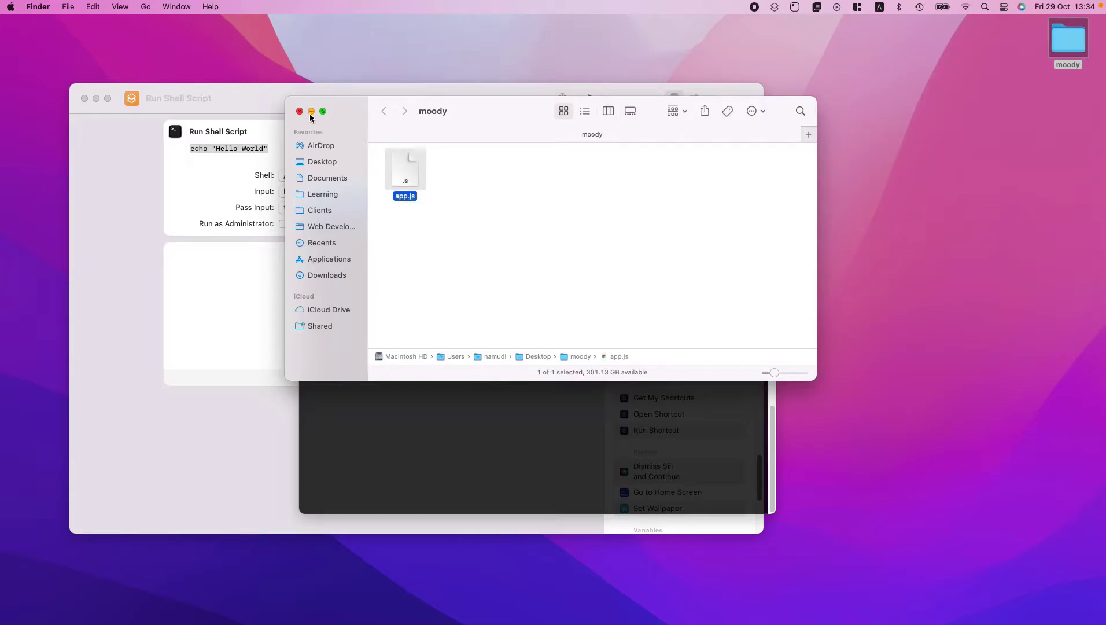
{"action": "left_click", "coordinate": [300, 111]}
Step: Move the moody folder to the Trash and bring the Shortcuts editor back to the front
{"action": "left_click_drag", "start_coordinate": [834, 73], "coordinate": [1094, 20]}
{"action": "key", "text": "super+BackSpace"}
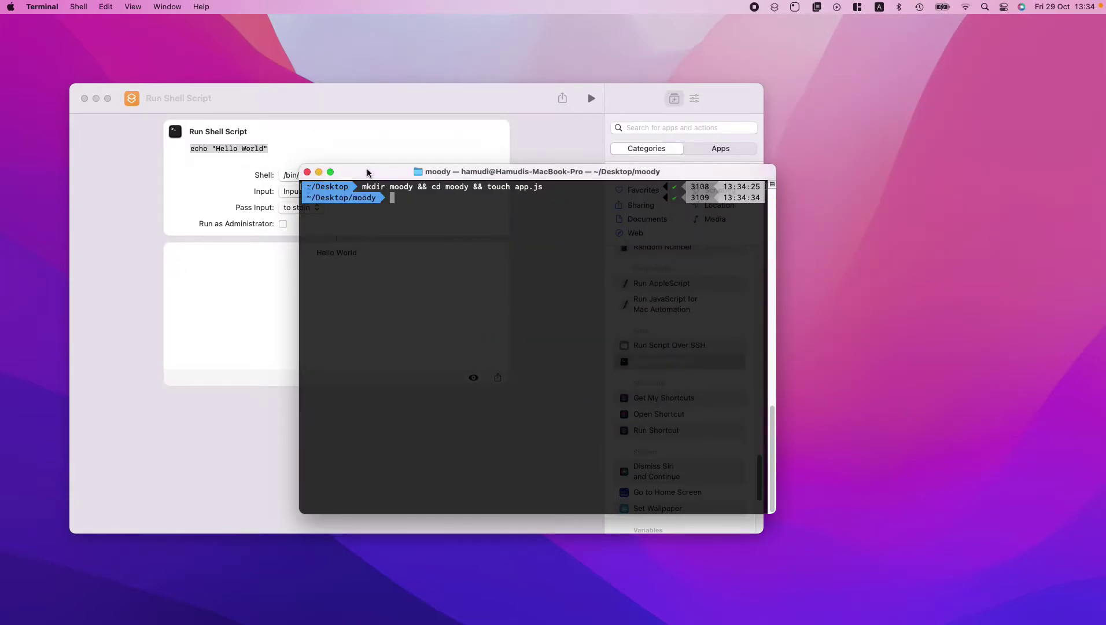
{"action": "key", "text": "alt+space"}
{"action": "left_click_drag", "start_coordinate": [354, 108], "coordinate": [381, 122]}
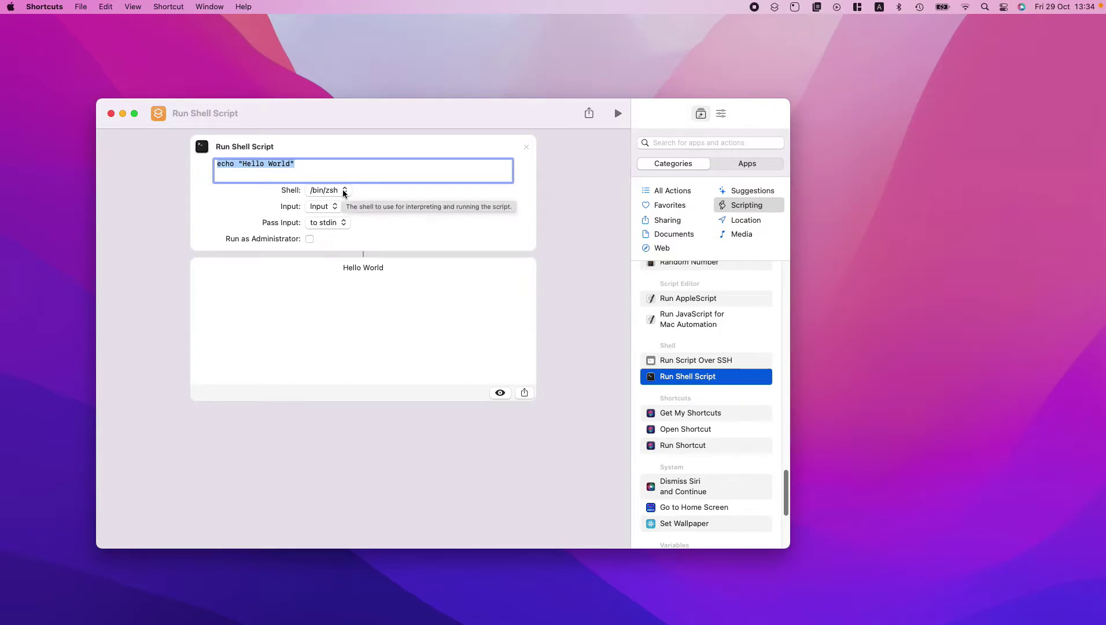
Step: Replace echo "Hello World" with cd desktop && mkdir server && cd server && npm init --y && npm i express
{"action": "key", "text": "BackSpace"}
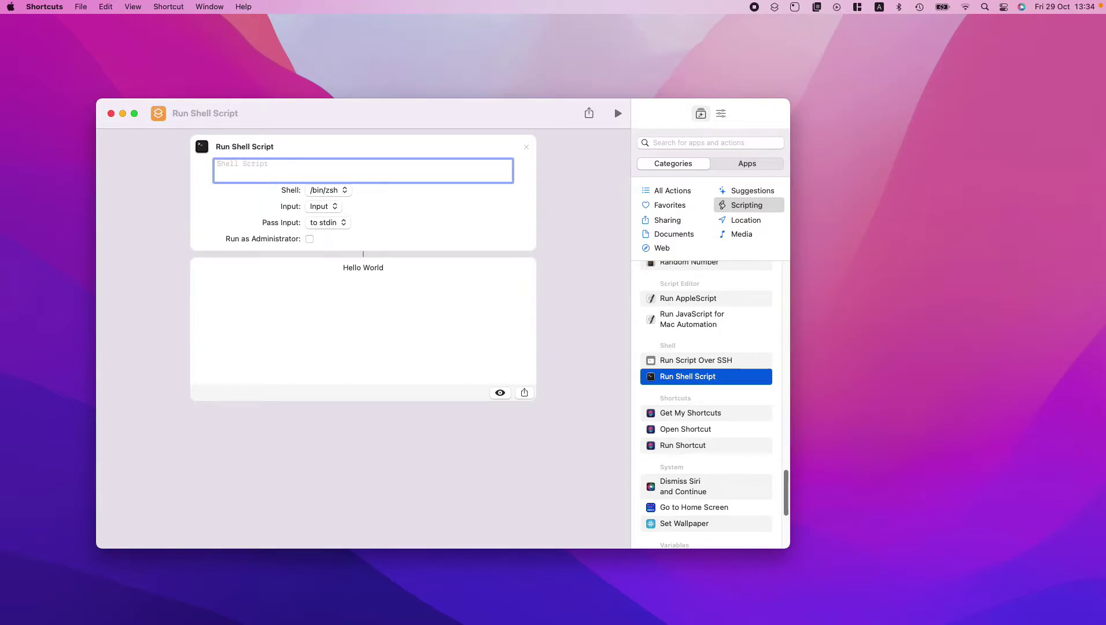
{"action": "type", "text": "cd deskt"}
{"action": "type", "text": "op && mkdir server && cd"}
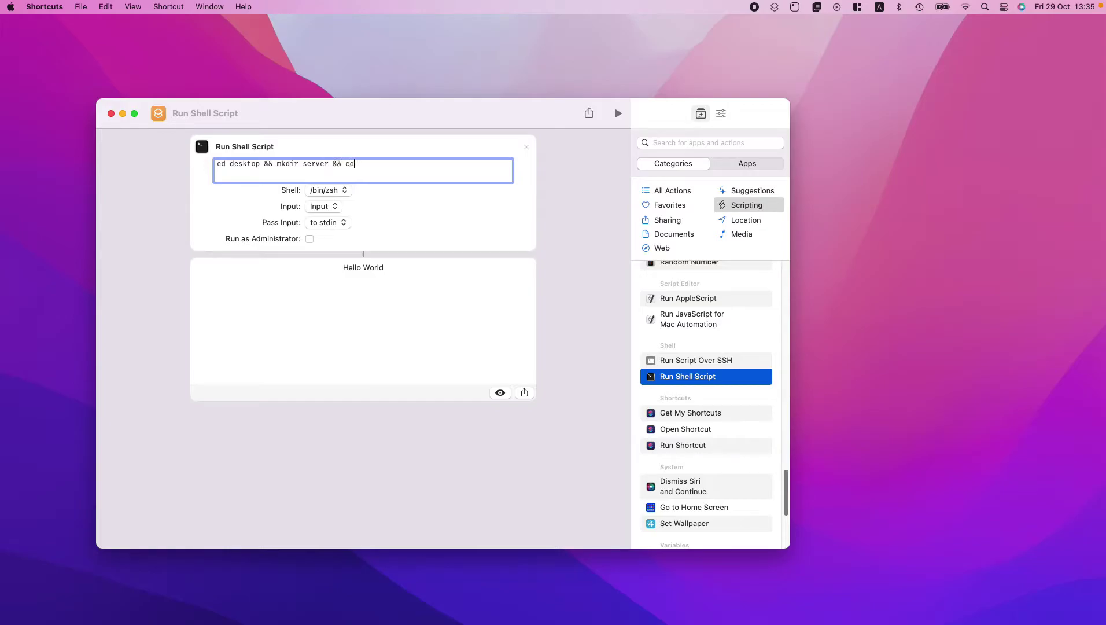
{"action": "type", "text": " serv"}
{"action": "type", "text": "init"}
{"action": "key", "text": "shift+Left"}
{"action": "key", "text": "shift+Left"}
{"action": "key", "text": "shift+Left"}
{"action": "key", "text": "Right"}
{"action": "type", "text": "&& npm i express"}
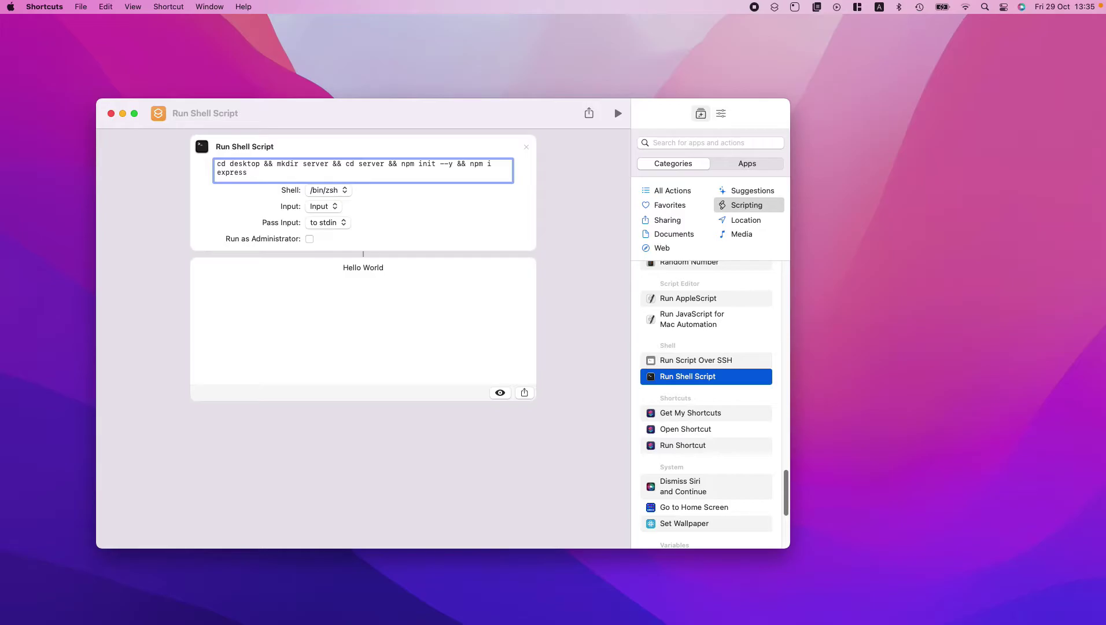
Step: Append nodemon && touch app.js && echo "just some text" >> app.js to the script and run the shortcut
{"action": "type", "text": "nodemon && touch app.js &&"}
{"action": "type", "text": "echo \""}
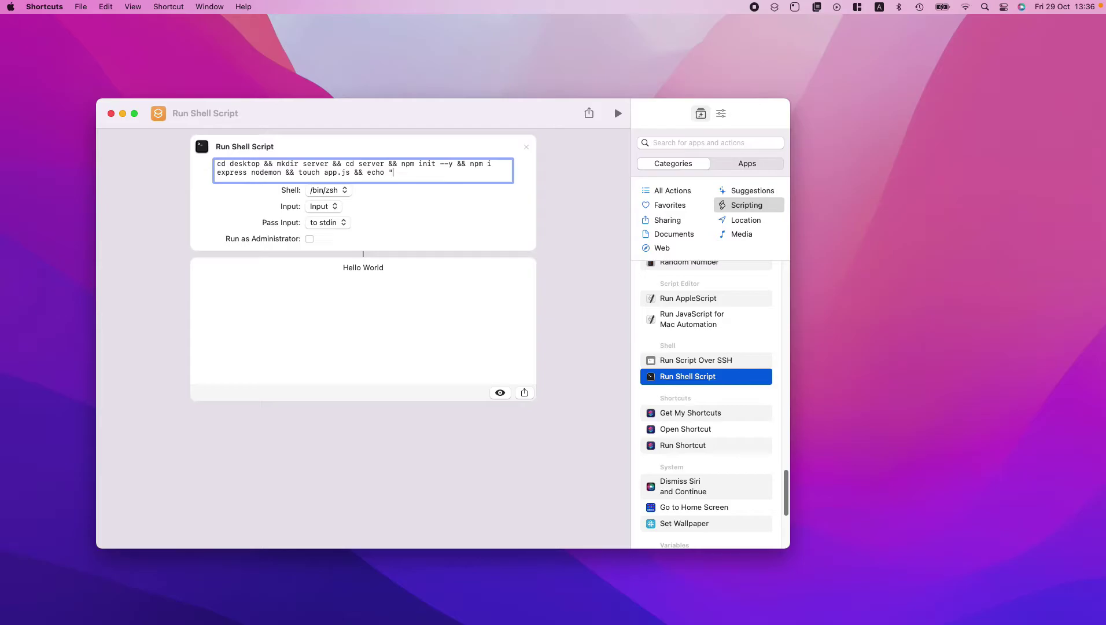
{"action": "type", "text": "just some text\" >>"}
{"action": "type", "text": "app.js"}
{"action": "left_click", "coordinate": [618, 113]}
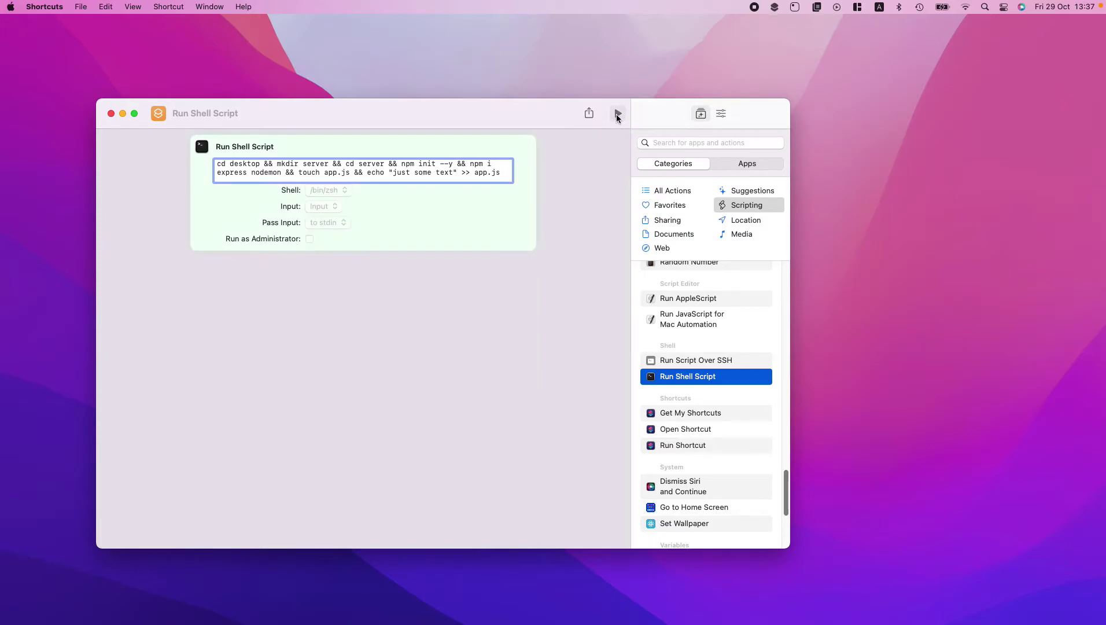
Step: Check the desktop server folder's contents, then run code . in Terminal to open it in VS Code
{"action": "double_click", "coordinate": [1074, 43]}
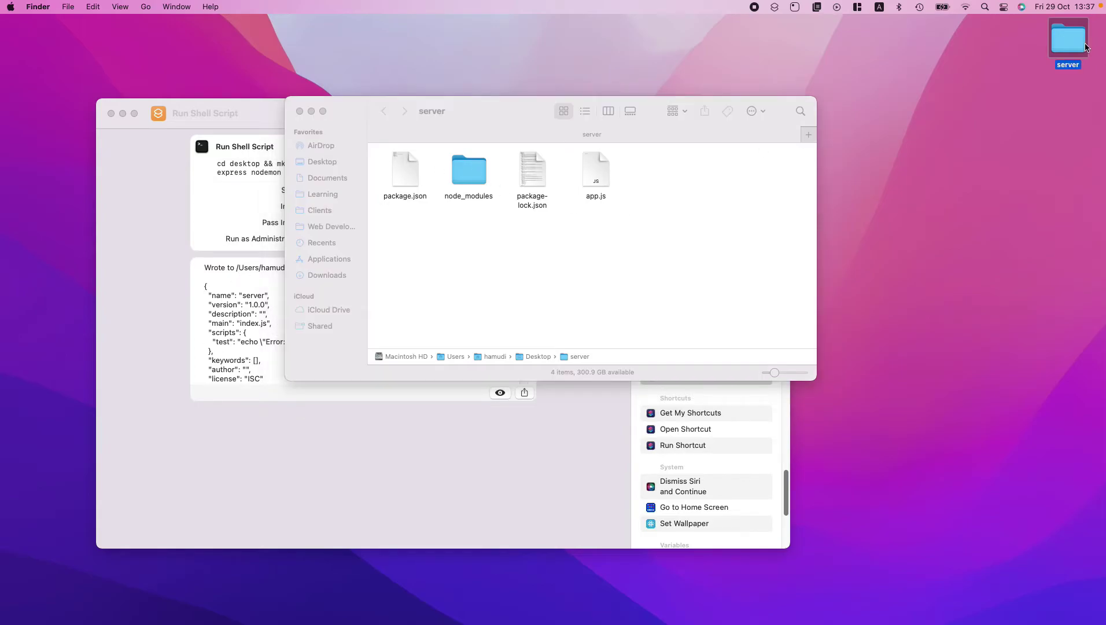
{"action": "type", "text": "code ."}
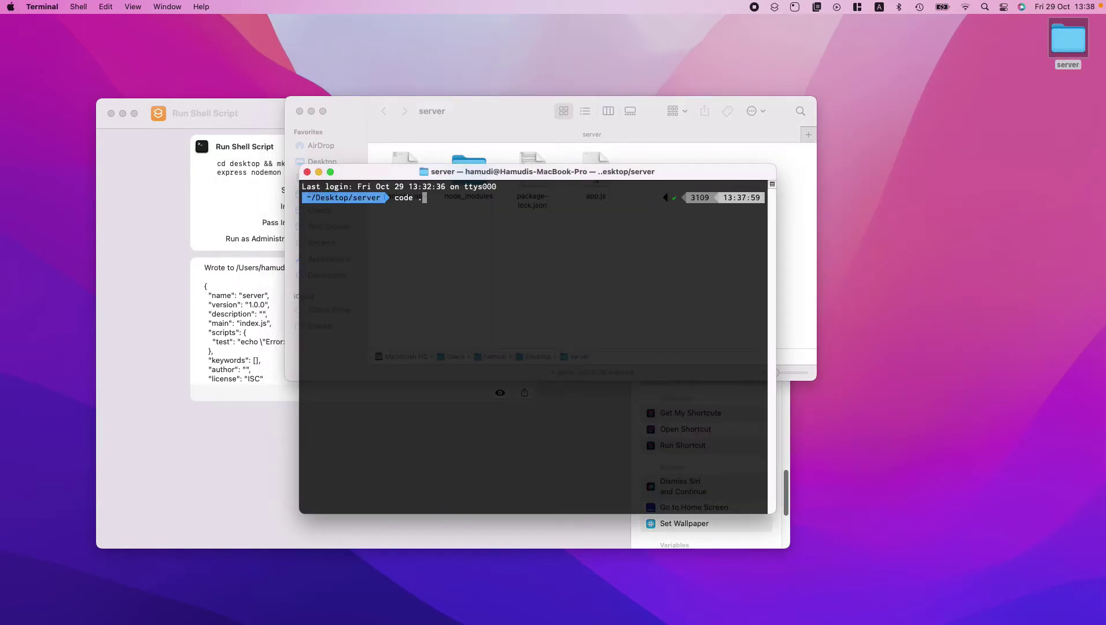
{"action": "key", "text": "Return"}
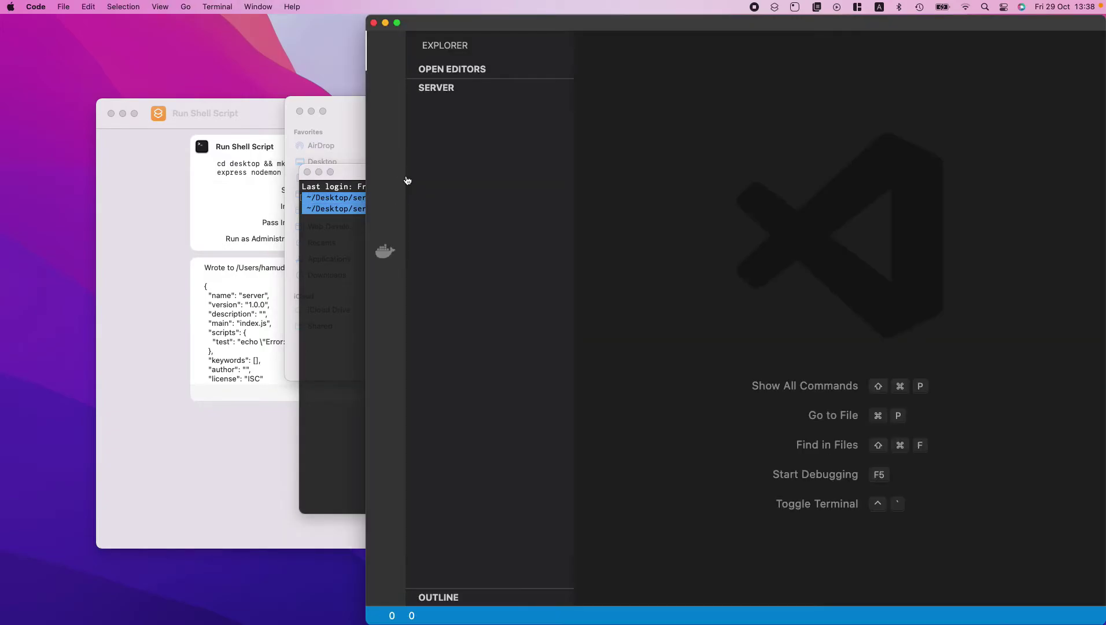
Step: Confirm app.js reads 'just some text' and package.json lists express ^4.17.1 and nodemon ^2.0.14
{"action": "left_click", "coordinate": [478, 143]}
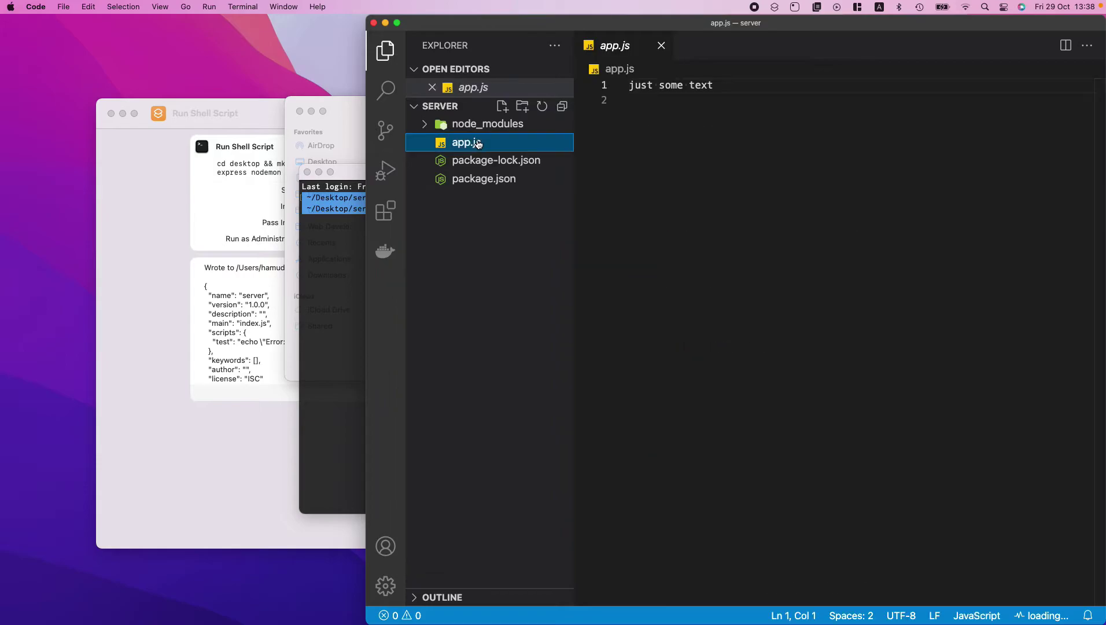
{"action": "left_click_drag", "start_coordinate": [720, 88], "coordinate": [629, 92]}
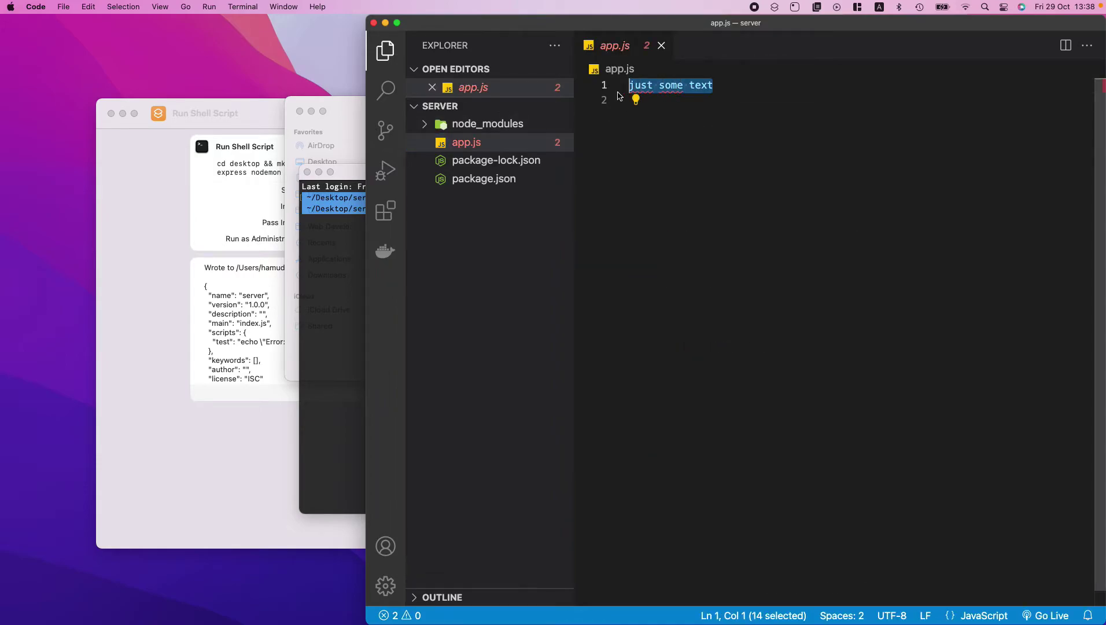
{"action": "left_click", "coordinate": [495, 180]}
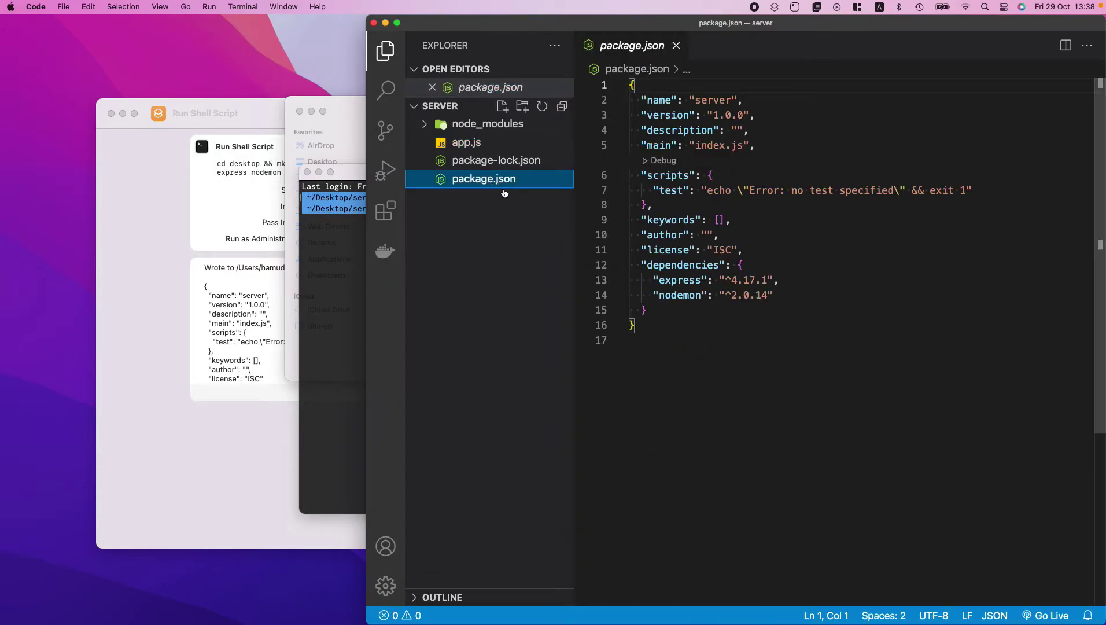
{"action": "left_click_drag", "start_coordinate": [784, 296], "coordinate": [618, 295]}
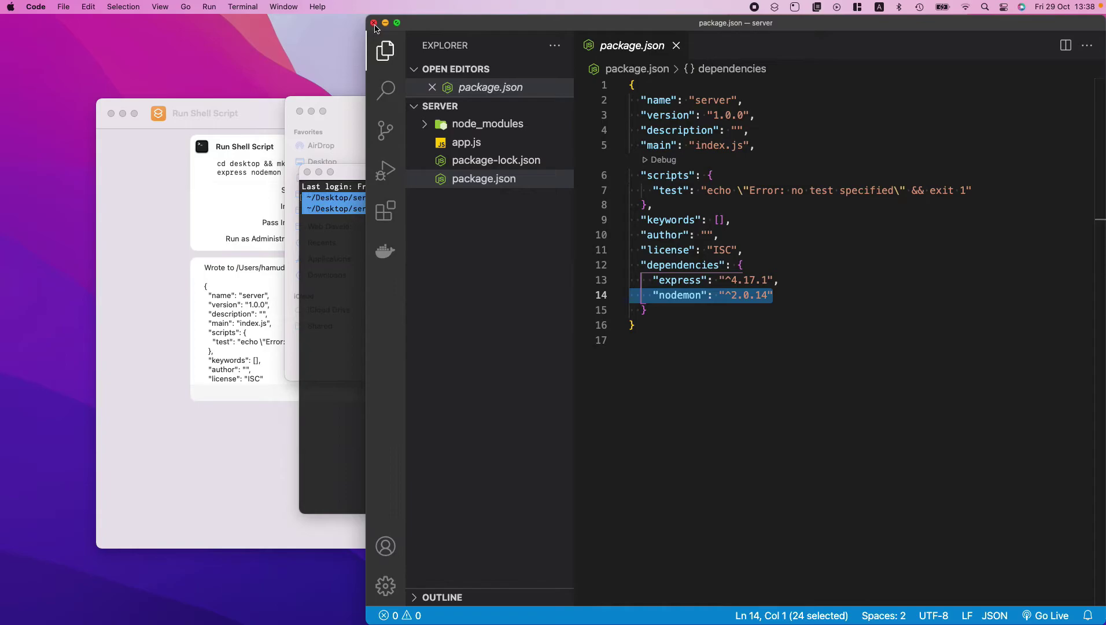
{"action": "left_click_drag", "start_coordinate": [468, 26], "coordinate": [539, 50]}
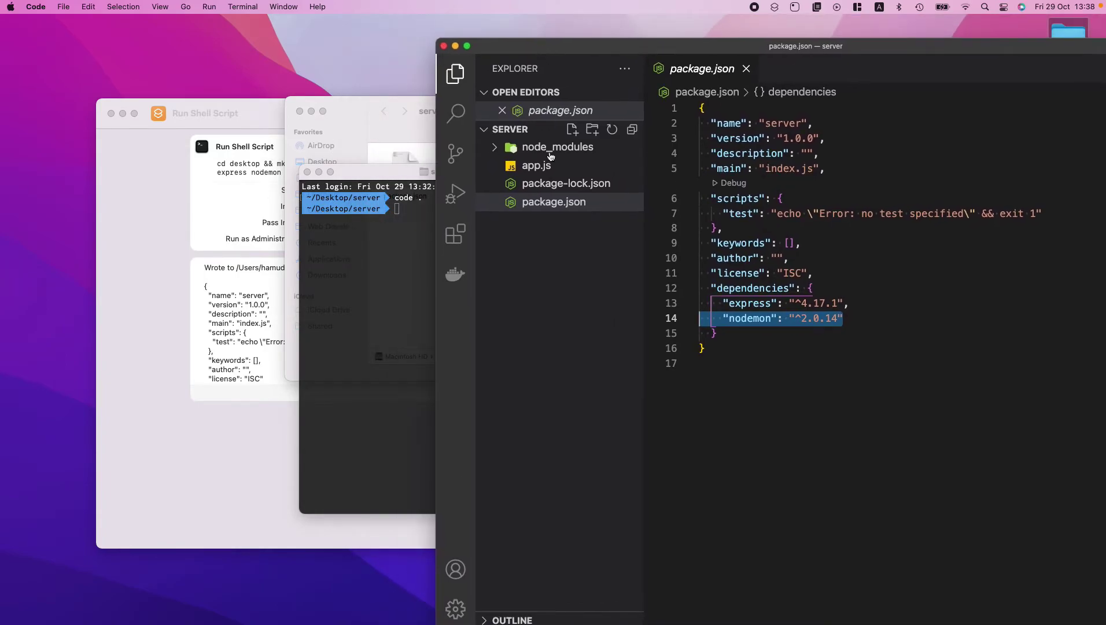